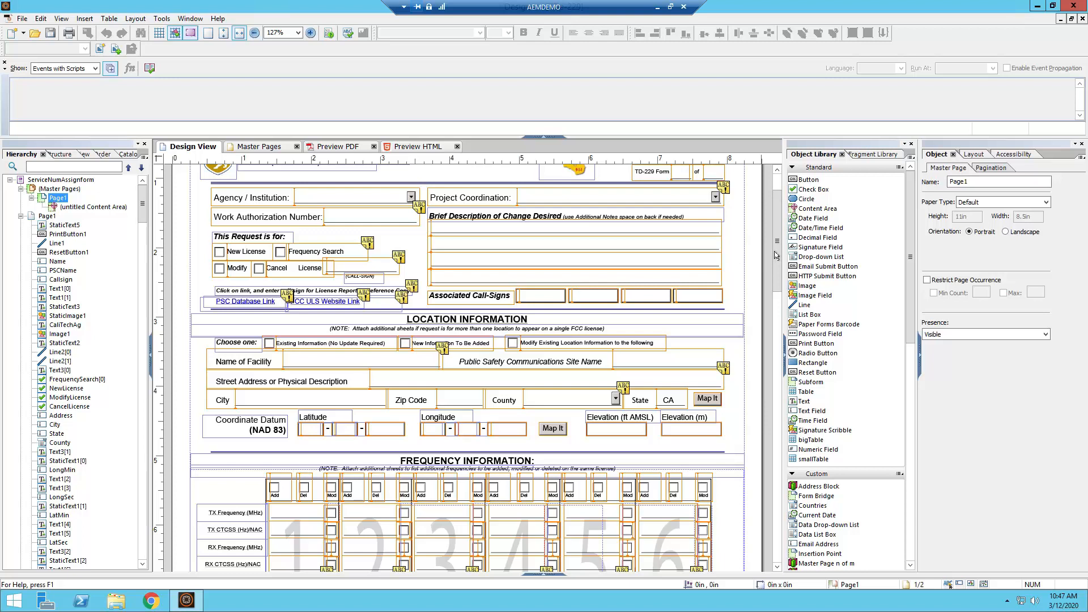
# - Select the Page1 body subform and examine its content type choices and layout properties
pyautogui.moveTo(781, 208); pyautogui.dragTo(778, 177)
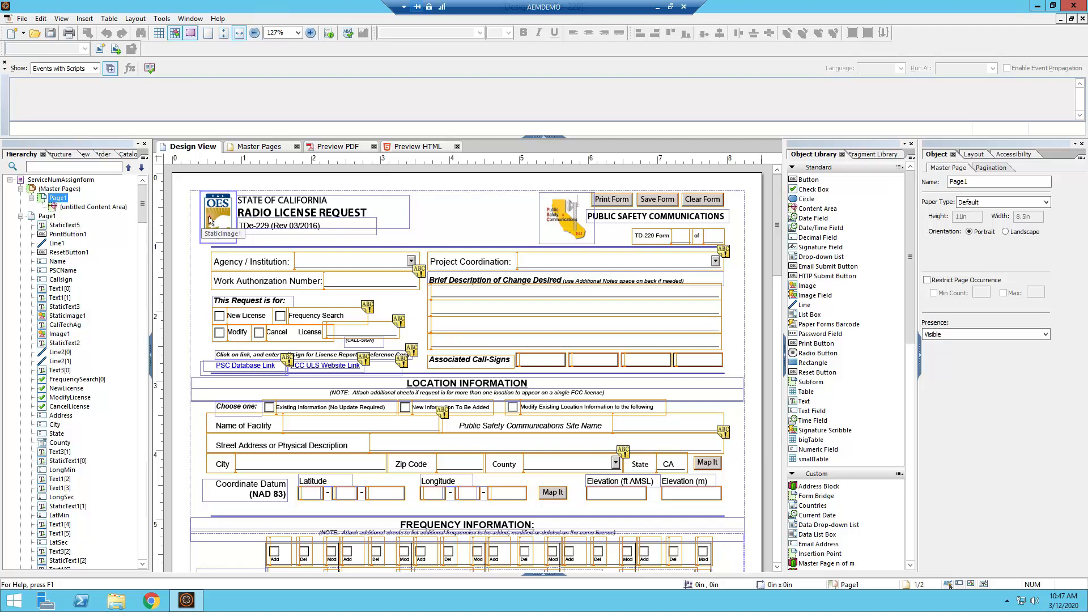
pyautogui.click(40, 217)
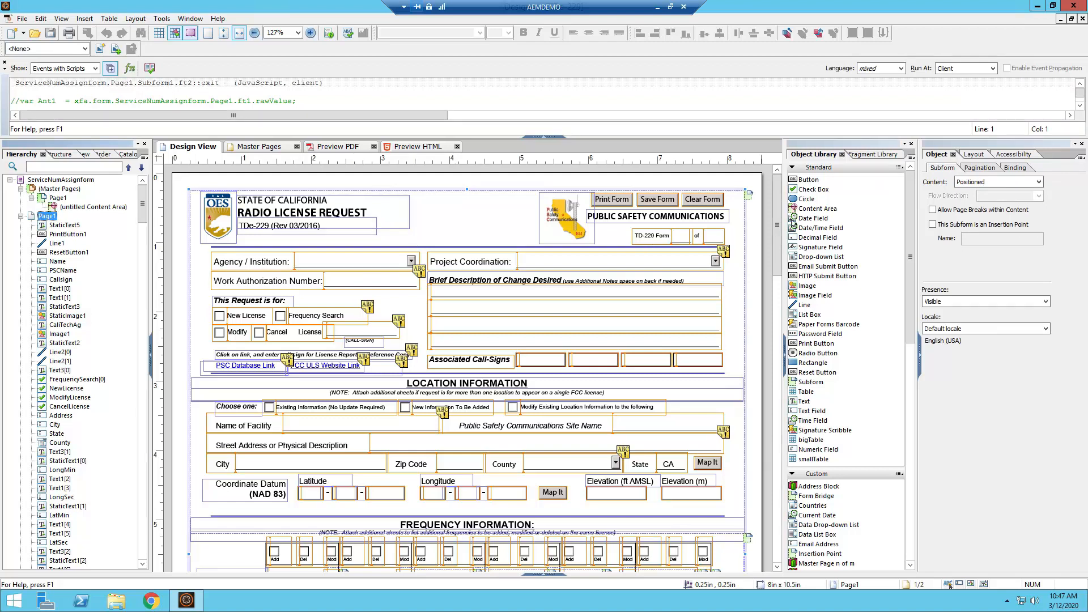
pyautogui.moveTo(776, 225); pyautogui.dragTo(775, 226)
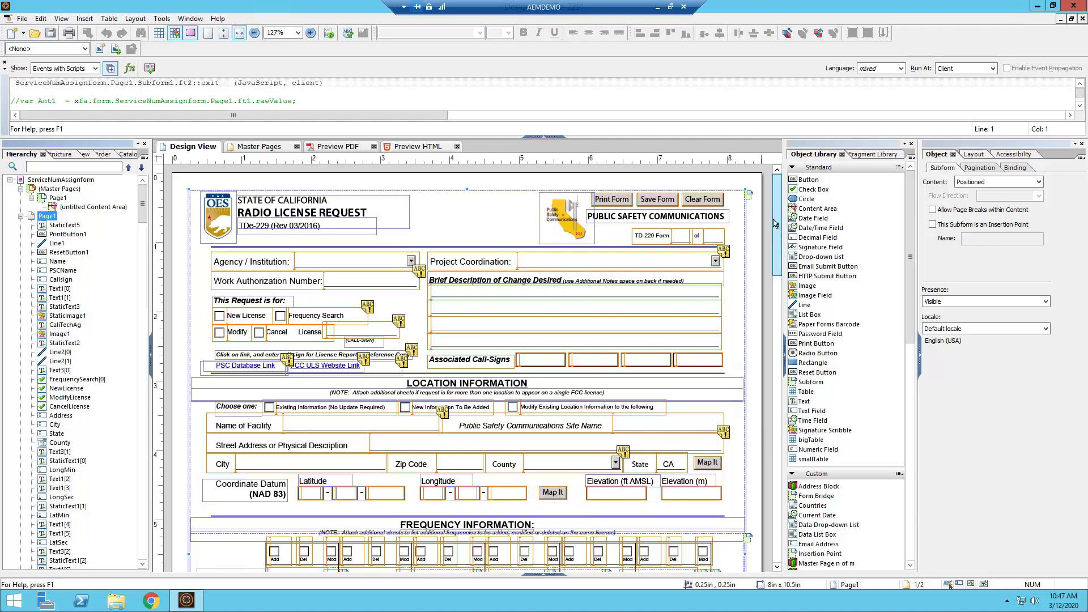
pyautogui.moveTo(142, 214)
pyautogui.mouseDown()
pyautogui.moveTo(142, 233)
pyautogui.moveTo(142, 212)
pyautogui.mouseUp()
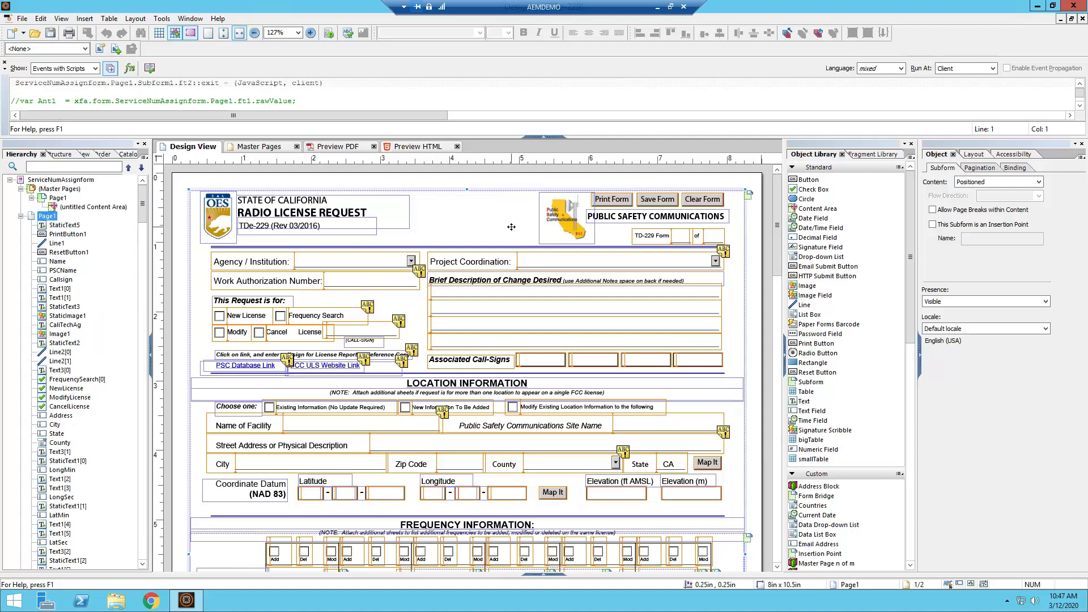
pyautogui.click(1039, 182)
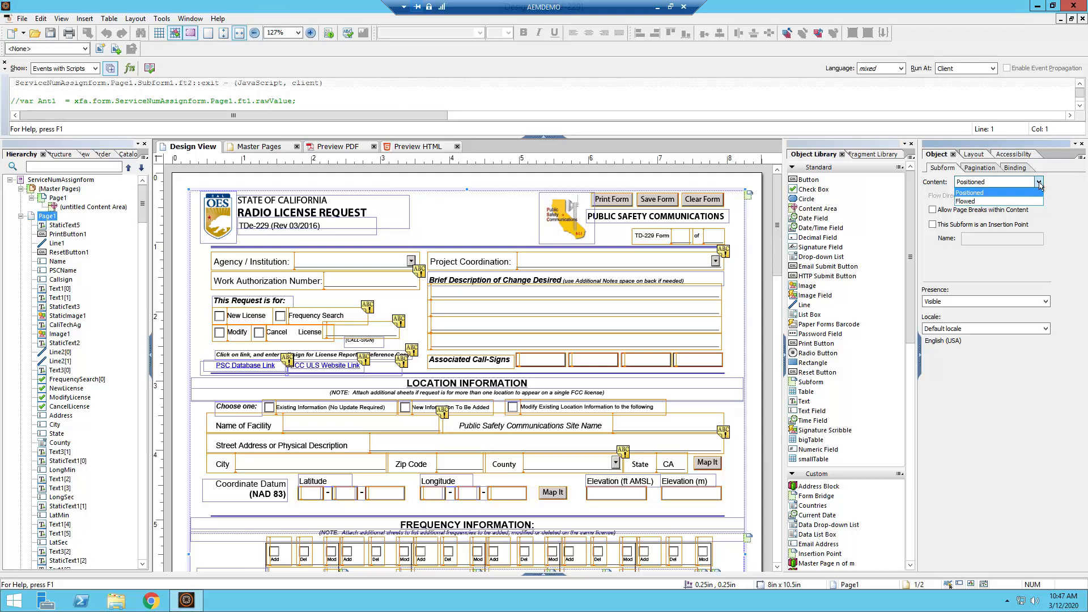
pyautogui.click(1039, 185)
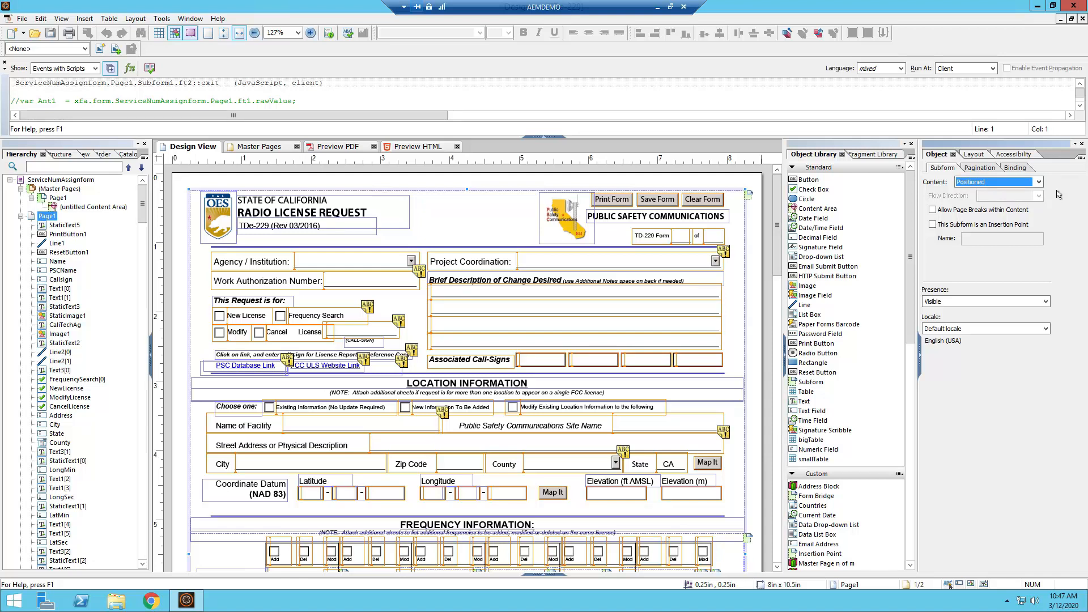
pyautogui.click(972, 154)
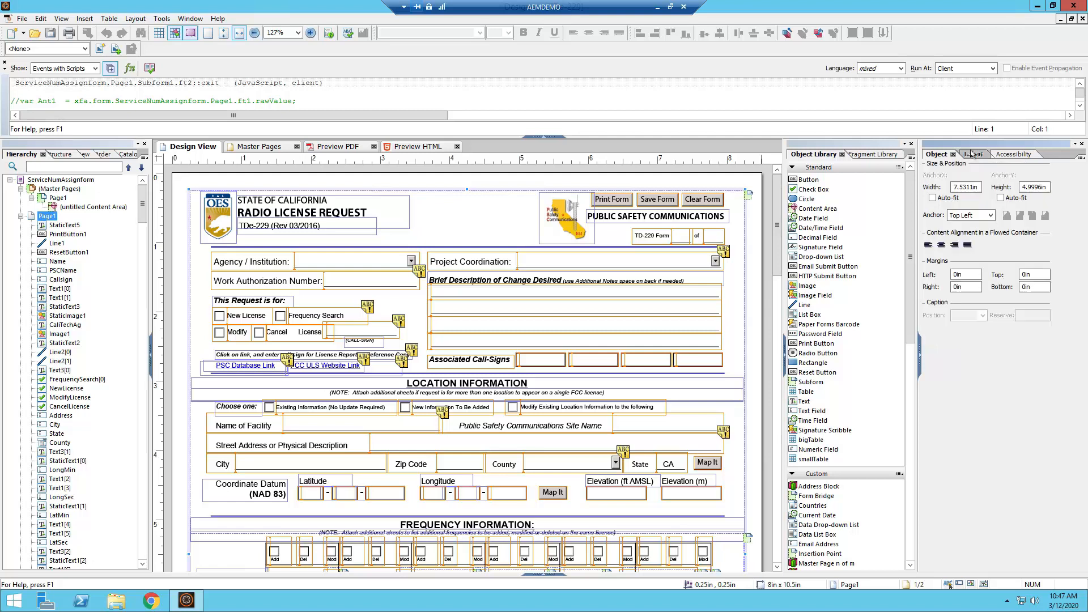
# - Move the PSC Database Link text and a nearby horizontal line from the links row up into the page header
pyautogui.click(80, 226)
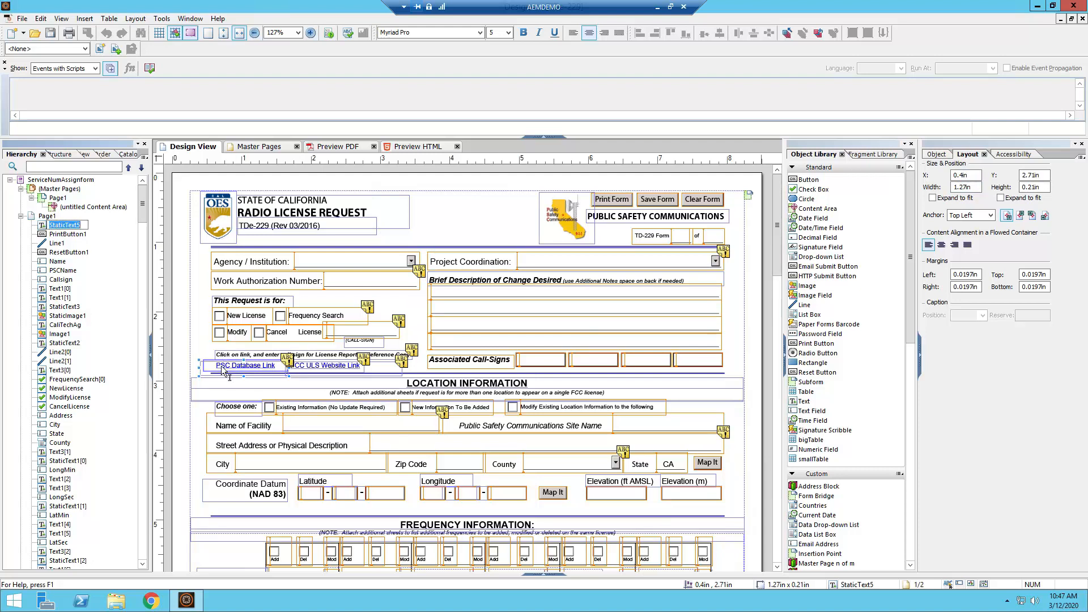
pyautogui.moveTo(218, 373); pyautogui.dragTo(439, 215)
pyautogui.moveTo(209, 370); pyautogui.dragTo(434, 200)
pyautogui.click(445, 222)
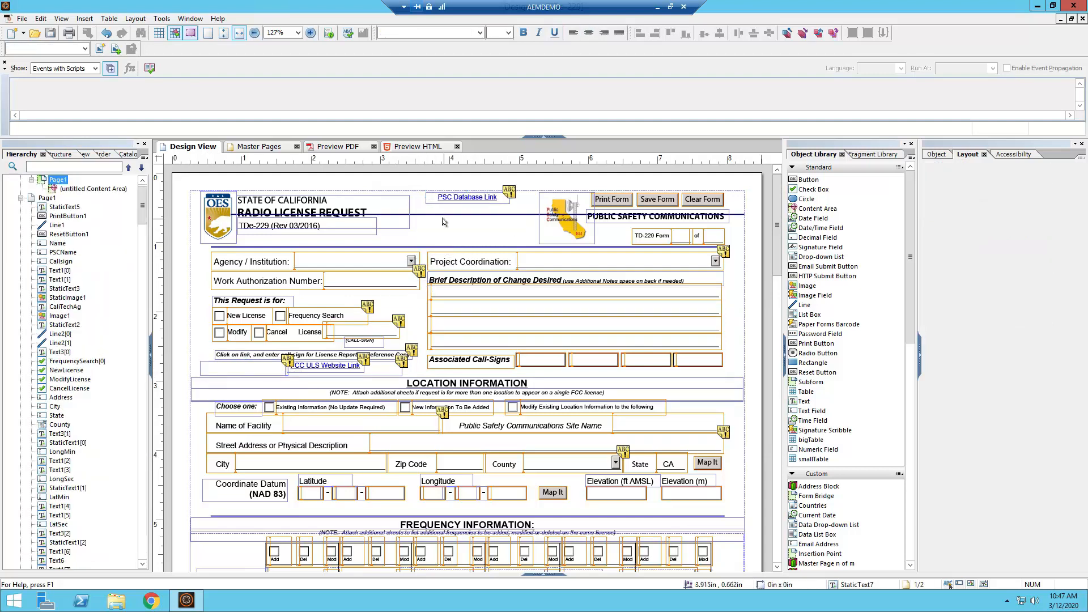
# - Reposition the PSC Database Link text at about X 3.54 in, Y 0.53 in and check its layout and object properties
pyautogui.click(942, 158)
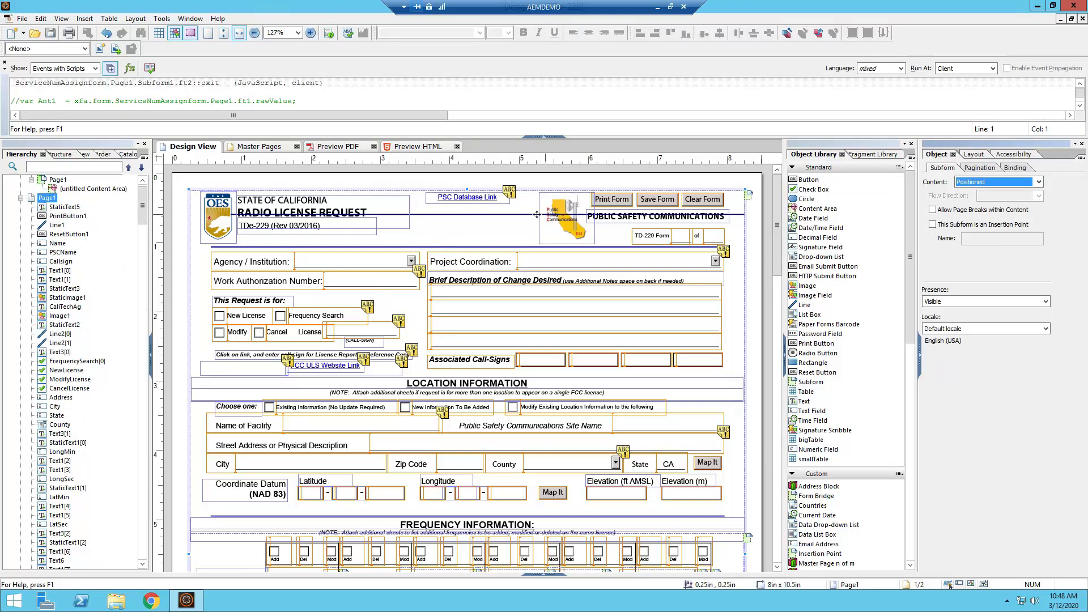
pyautogui.click(493, 203)
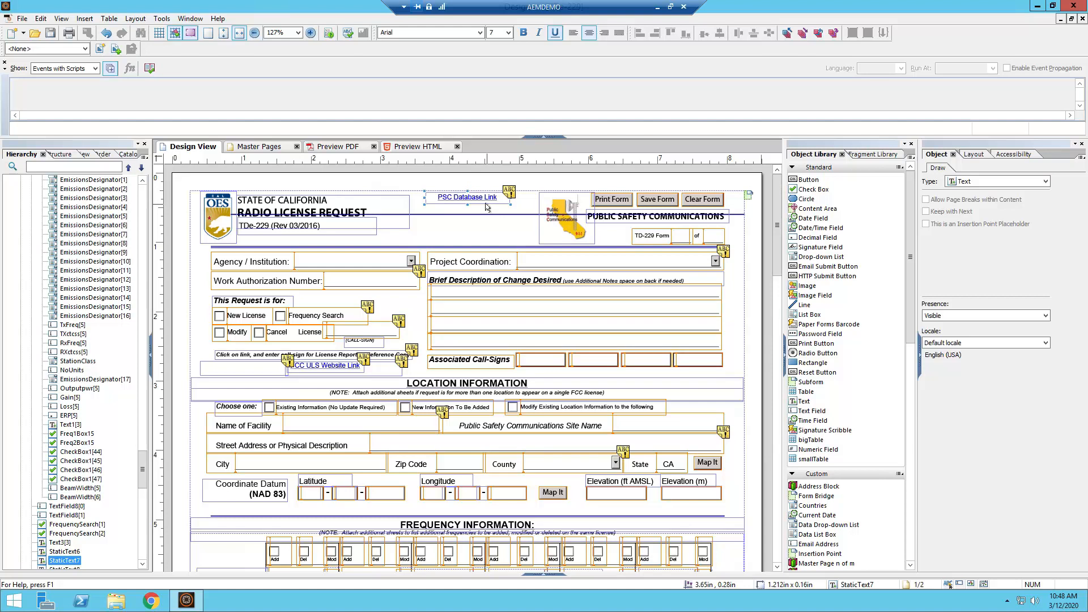
pyautogui.moveTo(485, 207); pyautogui.dragTo(478, 224)
pyautogui.click(973, 154)
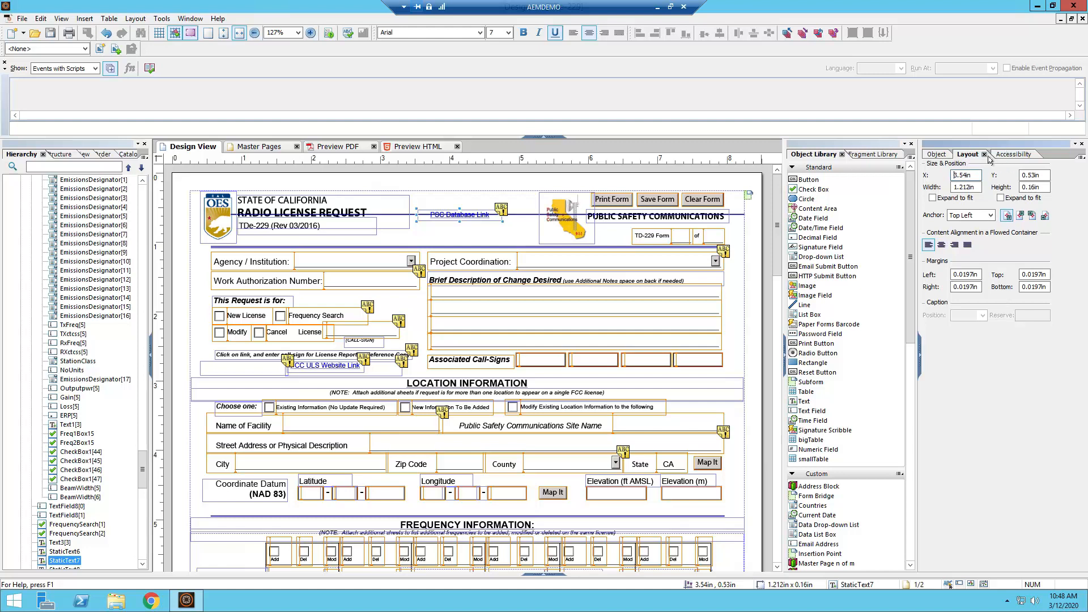
pyautogui.click(935, 155)
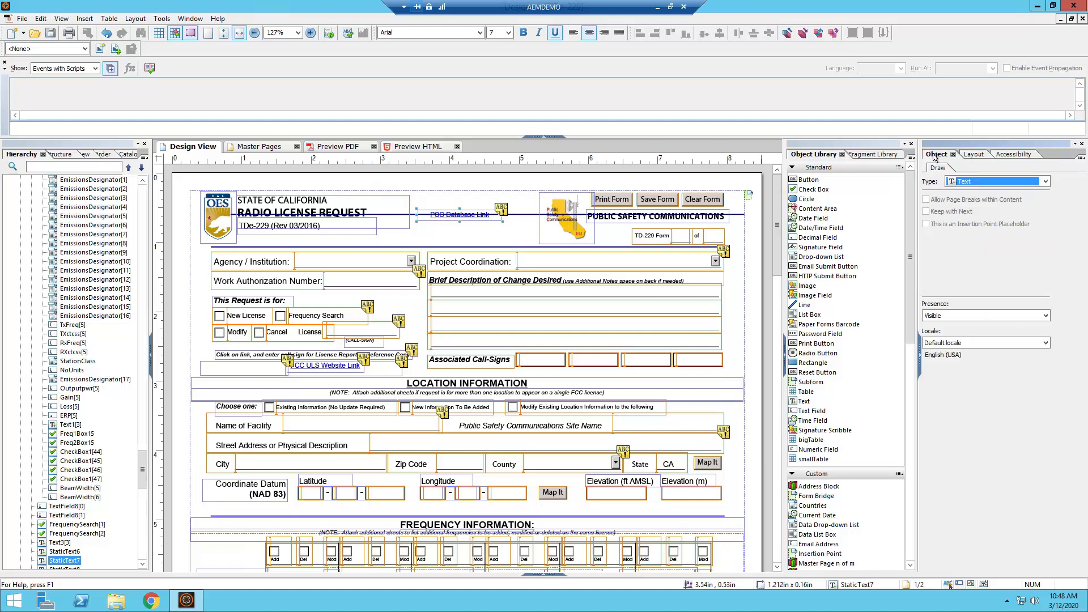
pyautogui.moveTo(143, 470); pyautogui.dragTo(125, 213)
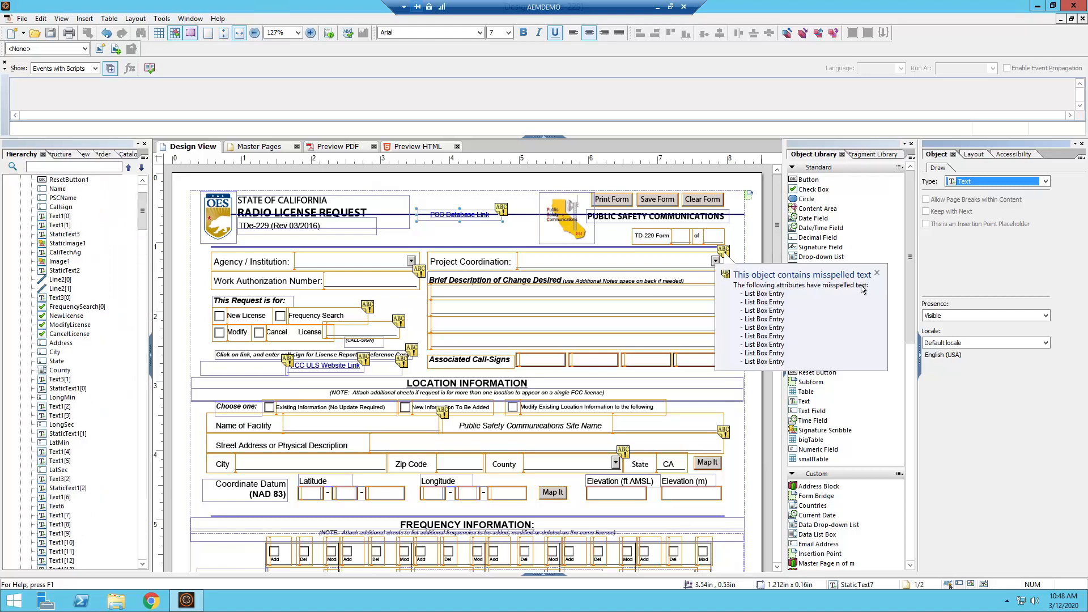
pyautogui.click(875, 274)
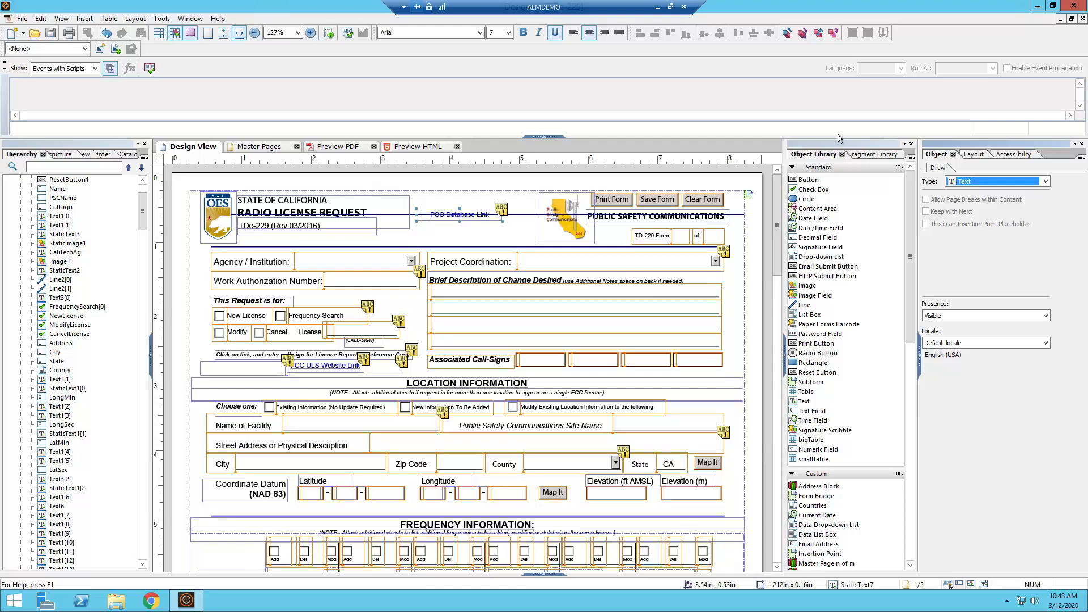
# - Switch to the open Deviation Report Form document and preview it as a PDF
pyautogui.click(1062, 19)
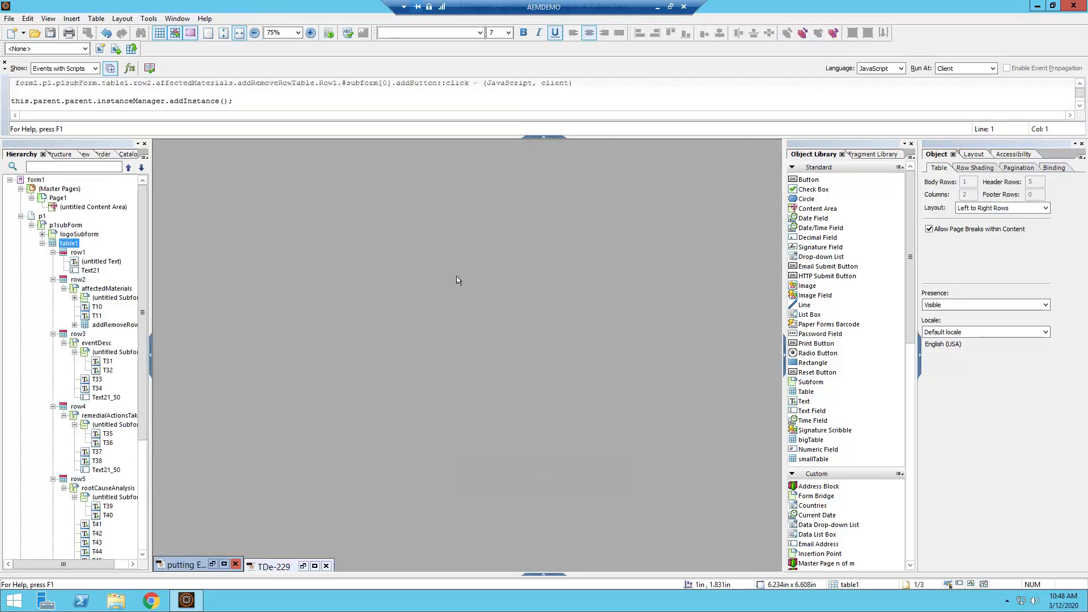
pyautogui.click(225, 564)
pyautogui.scroll(6, 384, 207)
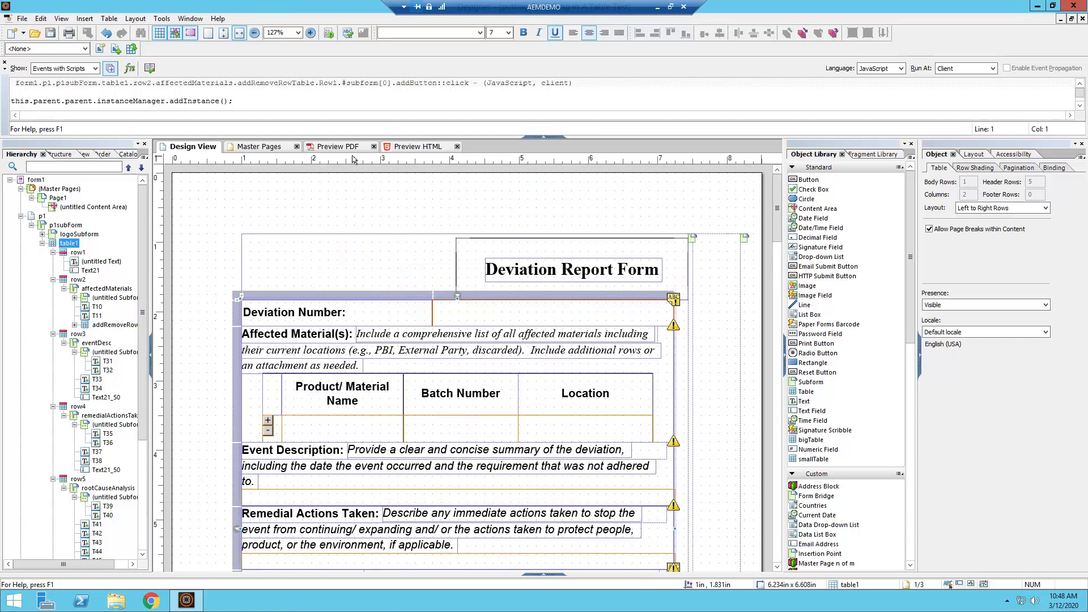
pyautogui.click(353, 150)
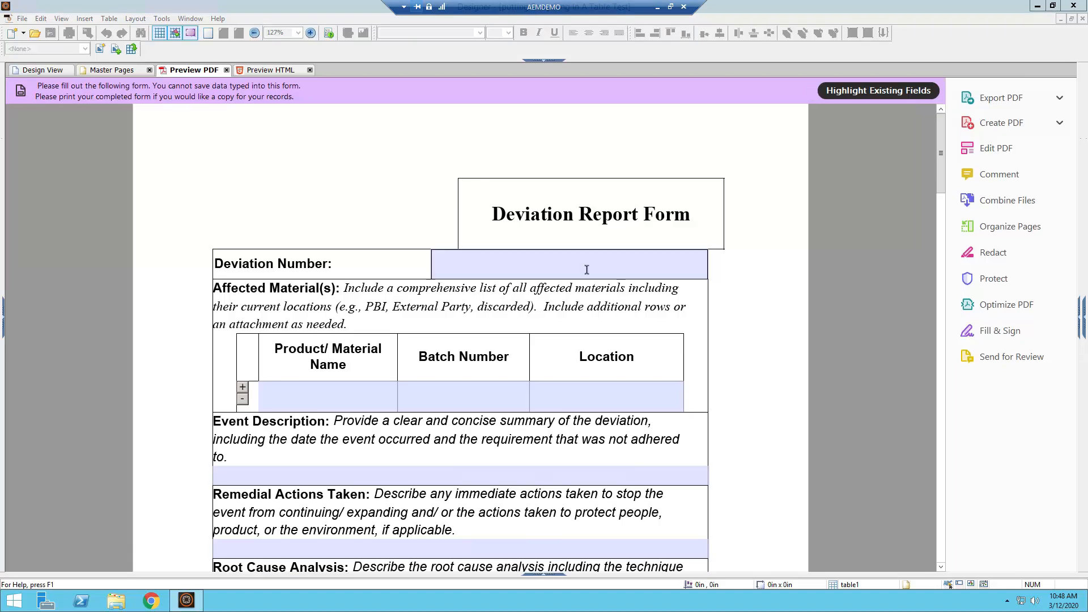
# - Enter several blank lines in the Deviation Number field to test its expansion, and leave the field
pyautogui.click(587, 270)
pyautogui.press('Return')
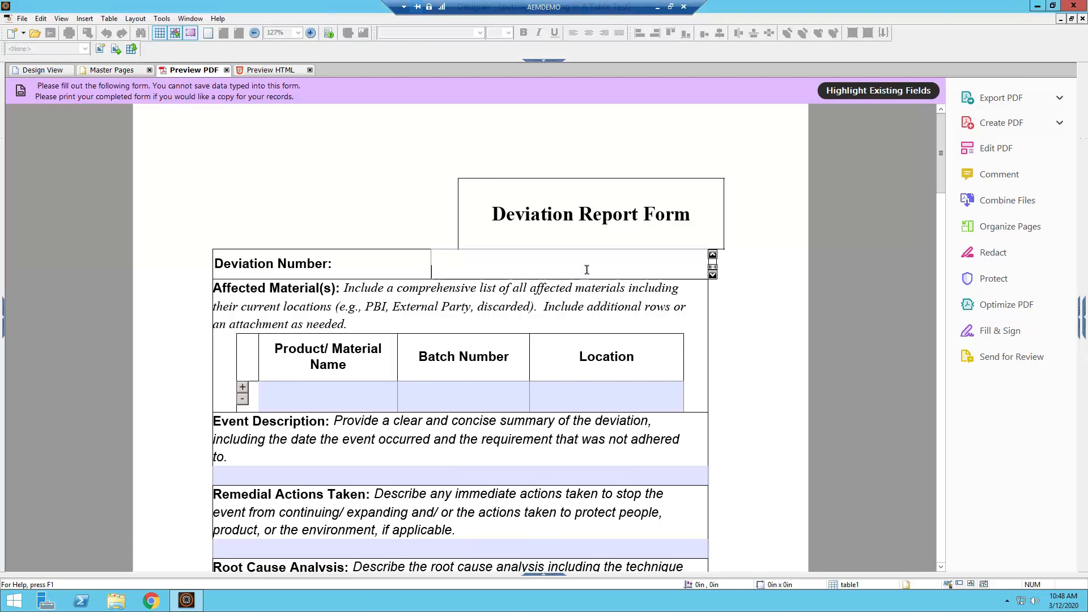
pyautogui.click(725, 293)
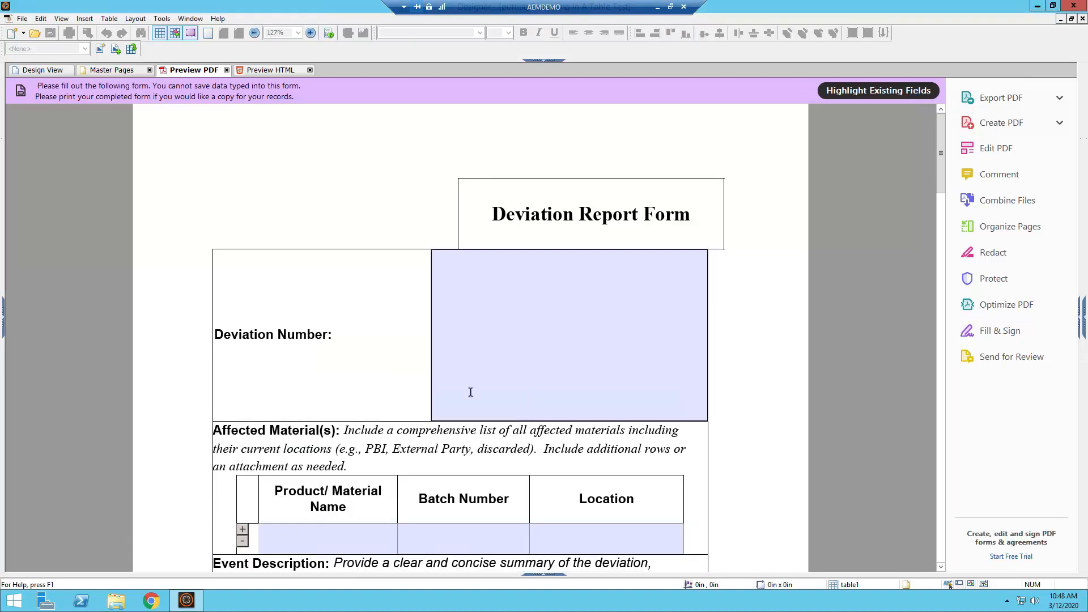
# - Test adding three rows to the Affected Material(s) table in the preview and removing them again
pyautogui.scroll(-2, 471, 388)
pyautogui.click(507, 282)
pyautogui.scroll(-2, 507, 281)
pyautogui.click(314, 347)
pyautogui.moveTo(321, 316); pyautogui.dragTo(327, 316)
pyautogui.click(343, 358)
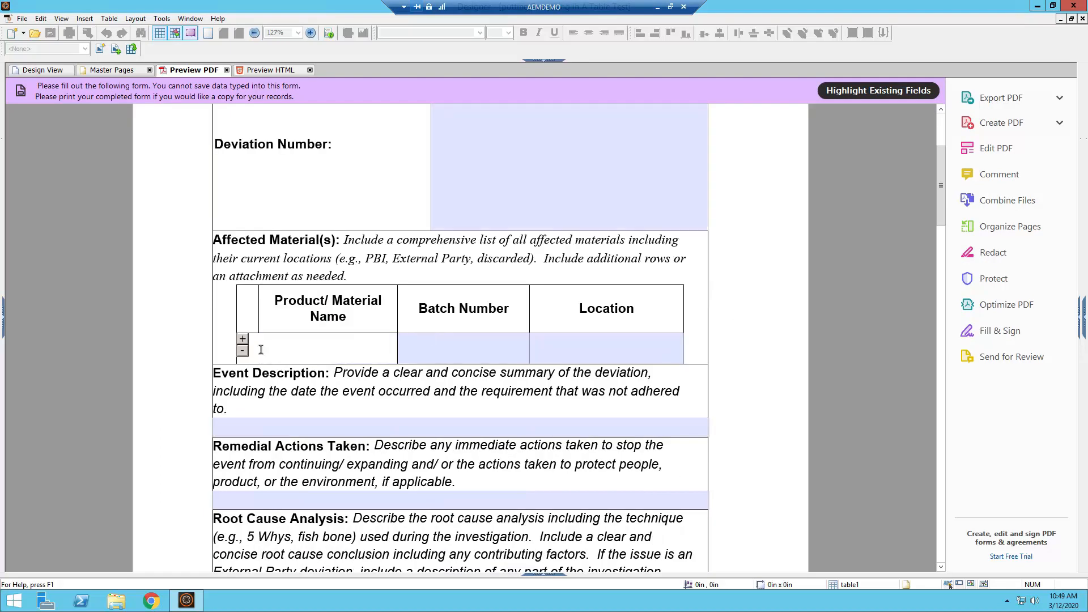
pyautogui.click(243, 340)
pyautogui.click(243, 340)
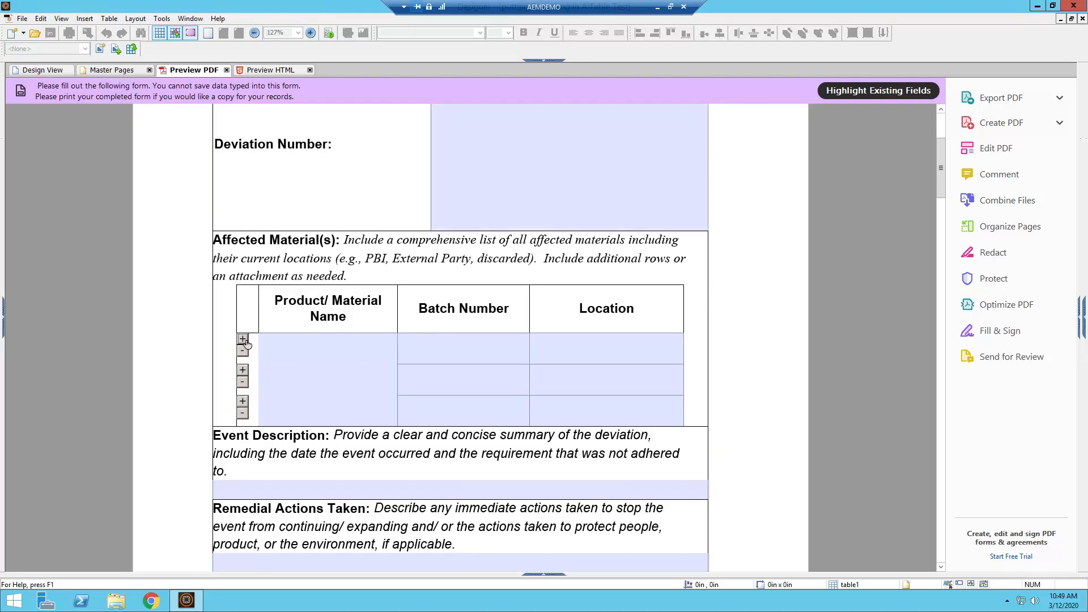
pyautogui.click(244, 340)
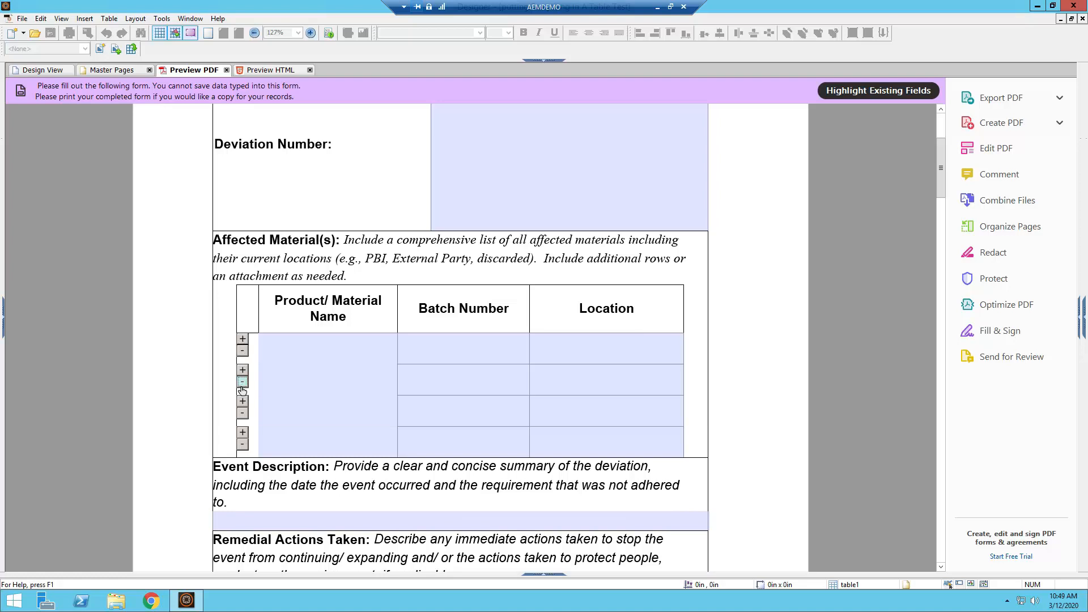
pyautogui.click(243, 351)
pyautogui.click(243, 350)
pyautogui.click(243, 351)
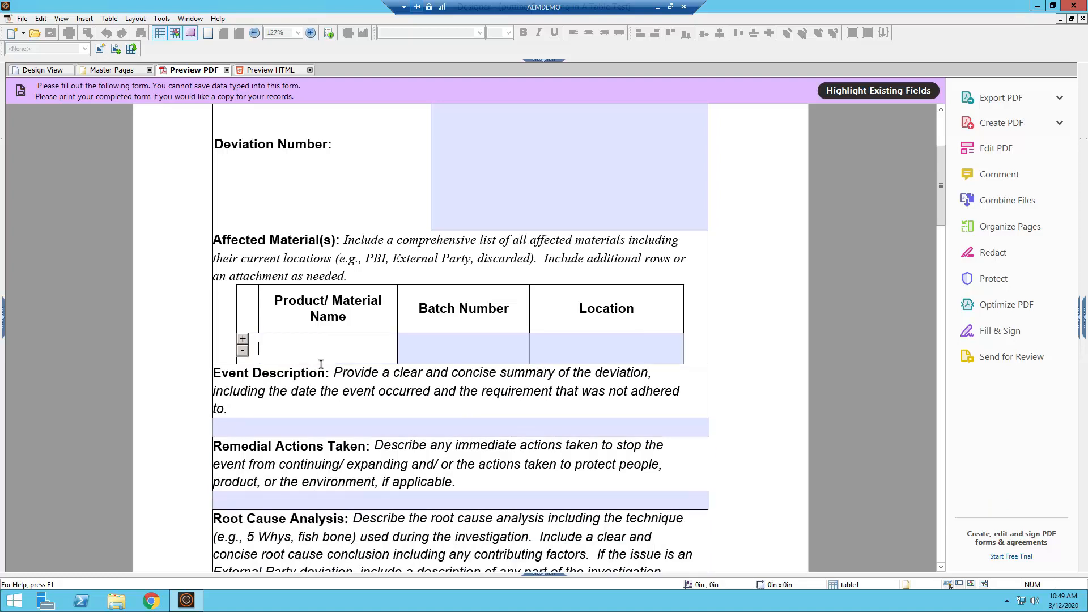
# - Examine the Deviation Number field and how the sections below it flow in the PDF preview
pyautogui.click(507, 201)
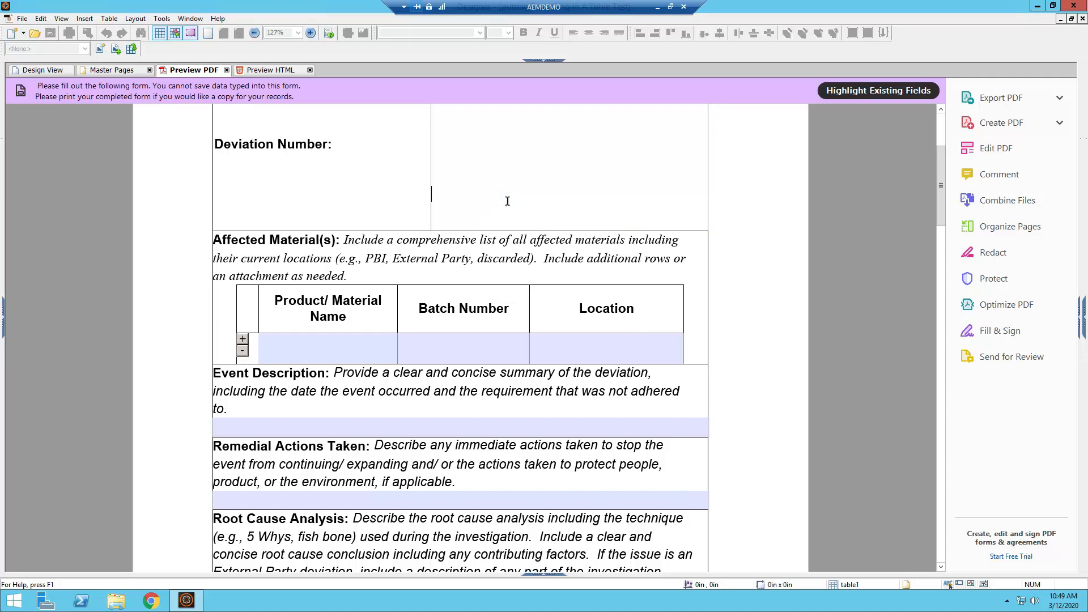
pyautogui.scroll(-1, 509, 206)
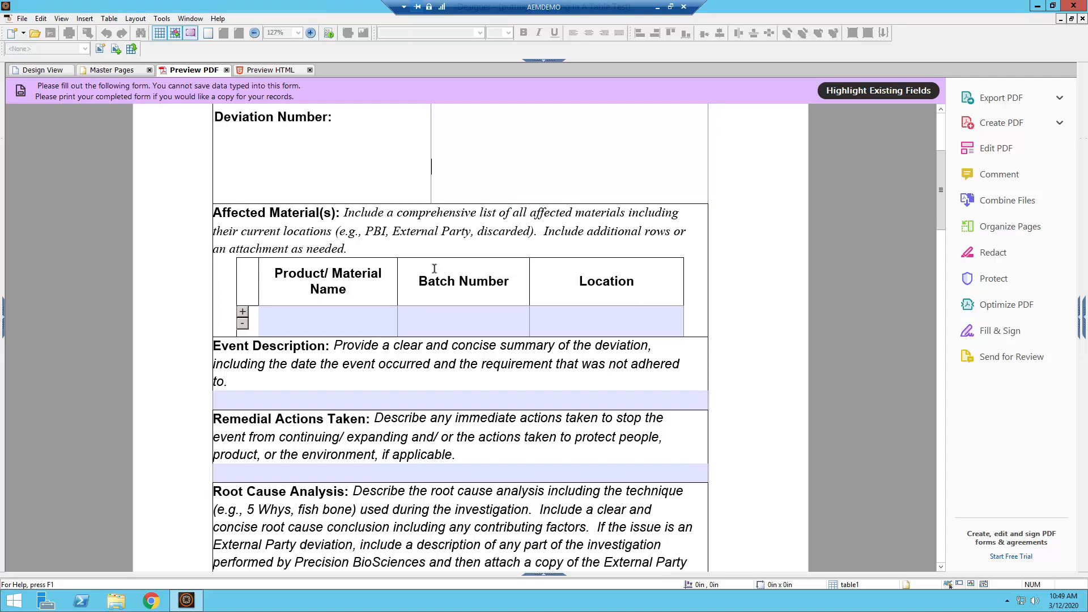
pyautogui.scroll(7, 432, 272)
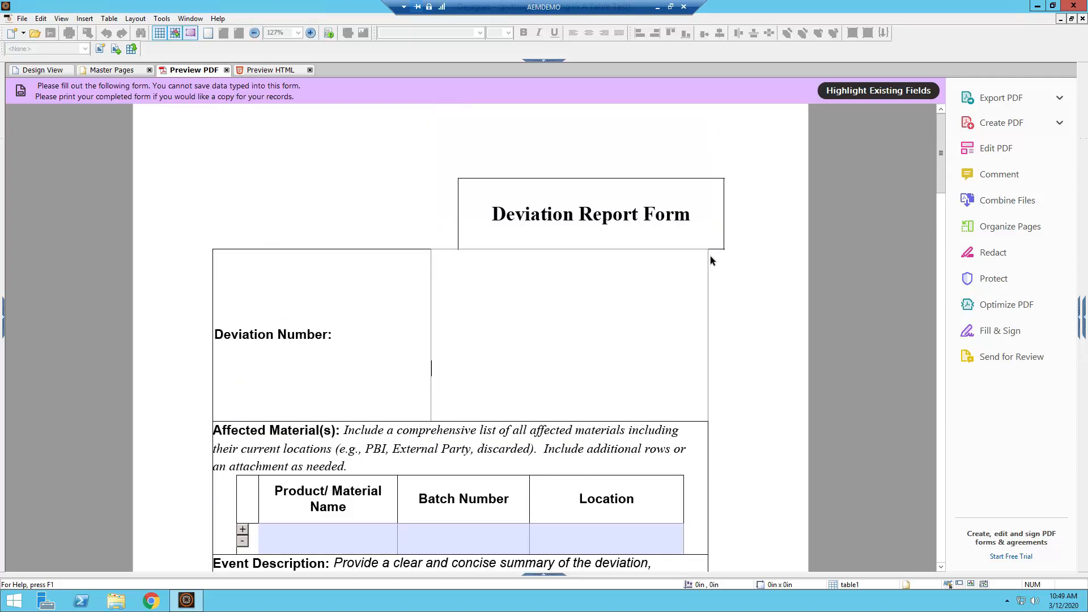
pyautogui.scroll(-2, 568, 230)
pyautogui.scroll(-3, 474, 267)
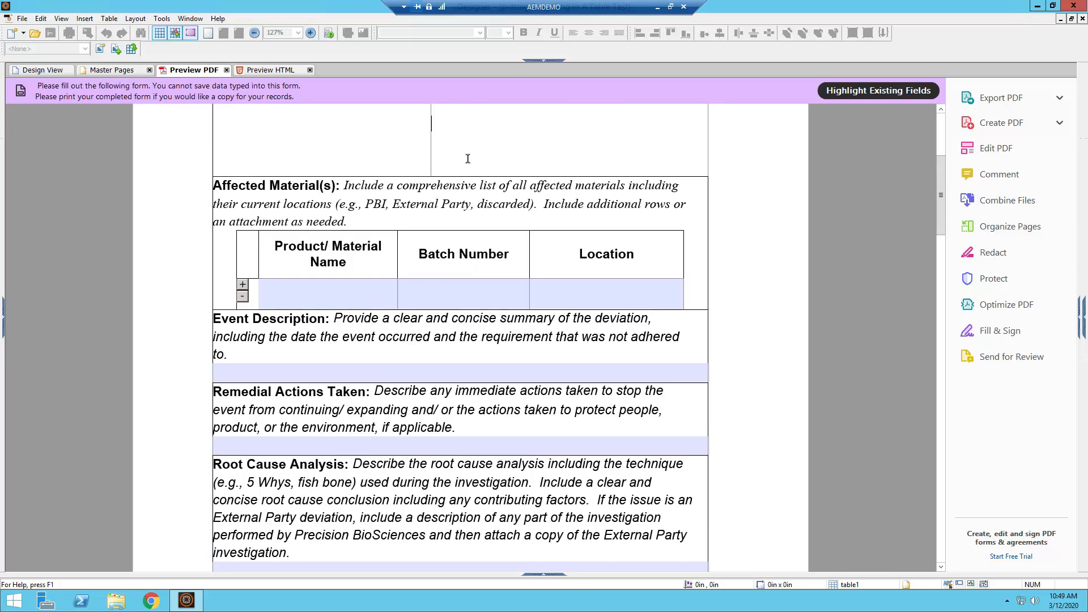
pyautogui.scroll(2, 468, 158)
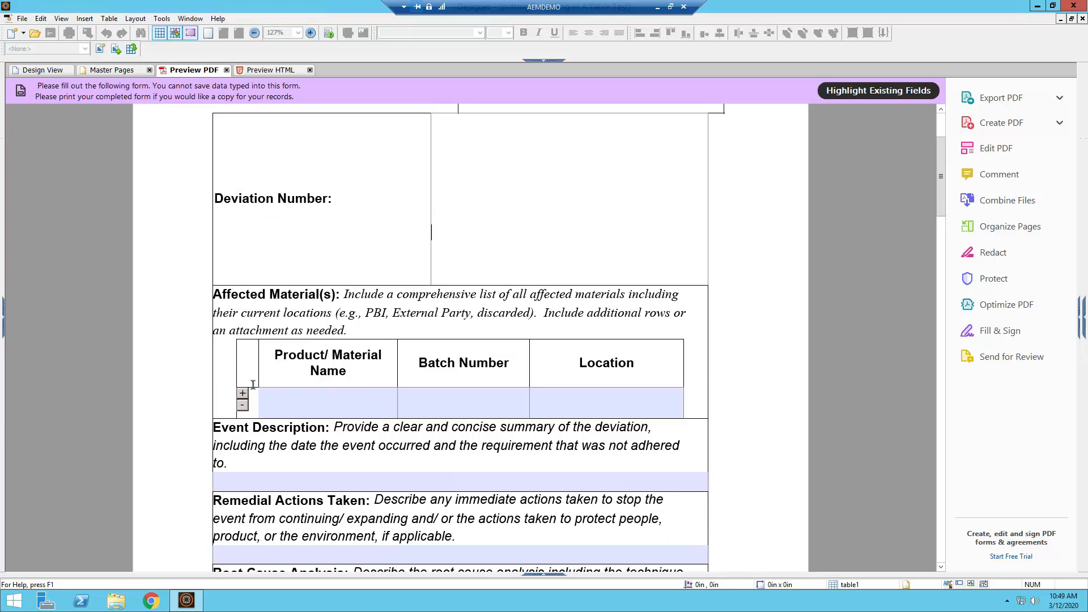
pyautogui.scroll(-2, 369, 344)
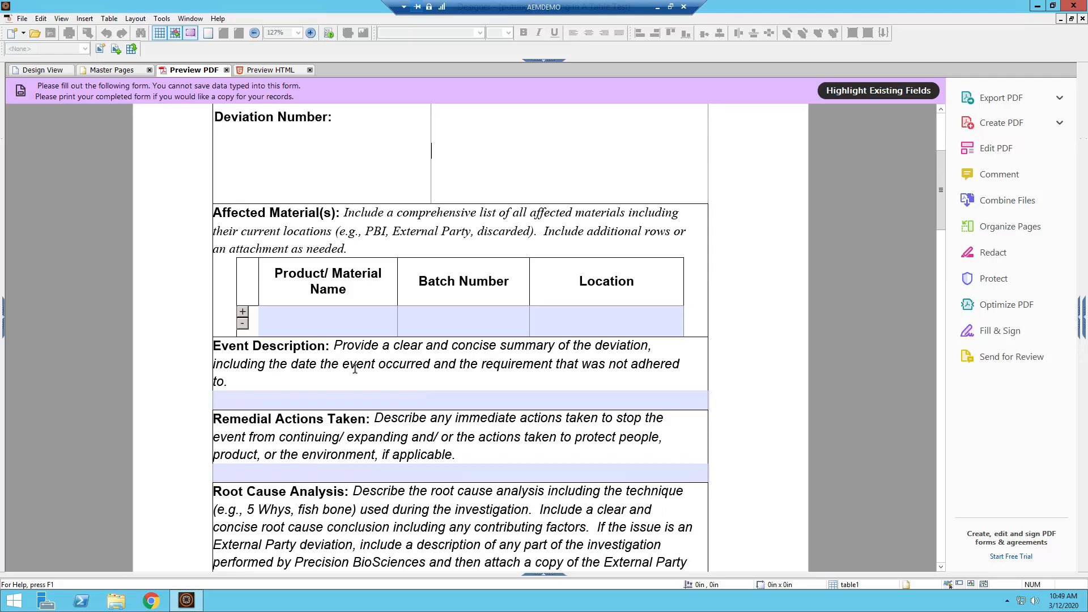
pyautogui.scroll(3, 411, 371)
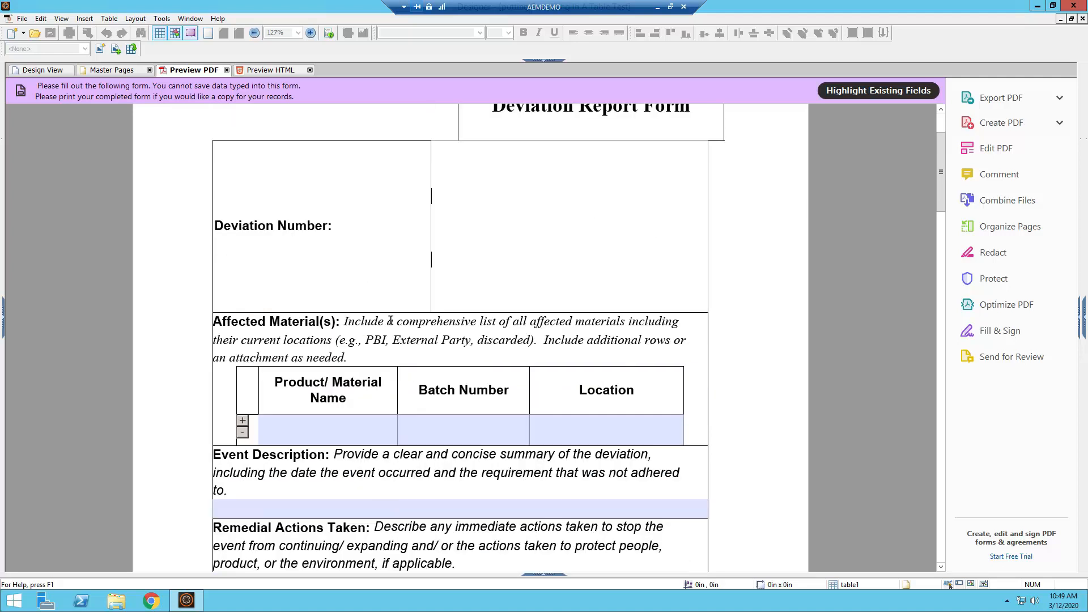
# - Return to the TDe-229 form's design and check the PSC Database Link text's layout and object properties
pyautogui.click(25, 71)
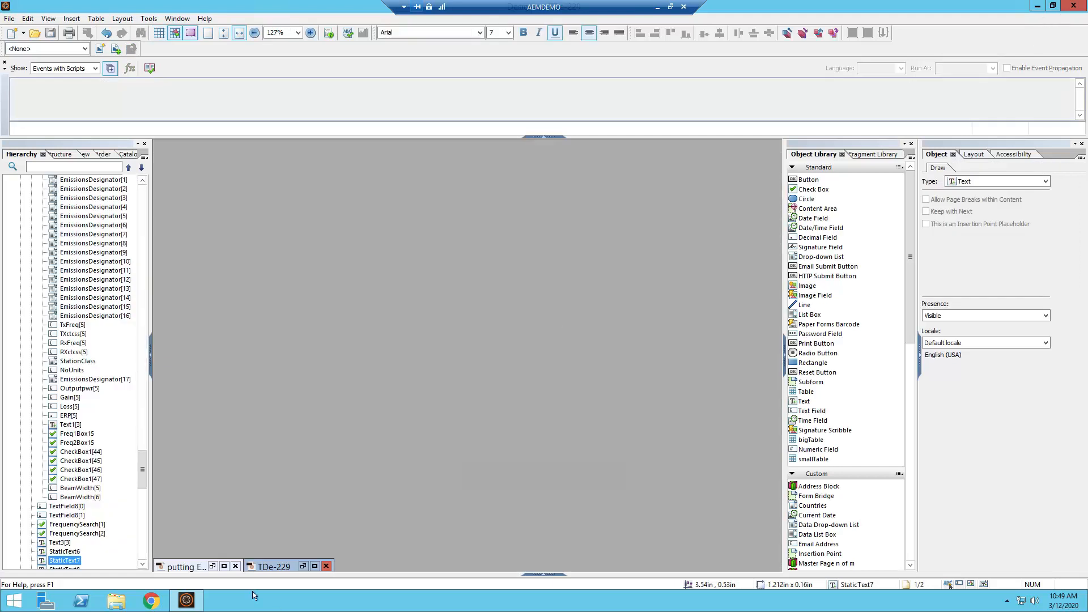
pyautogui.click(312, 567)
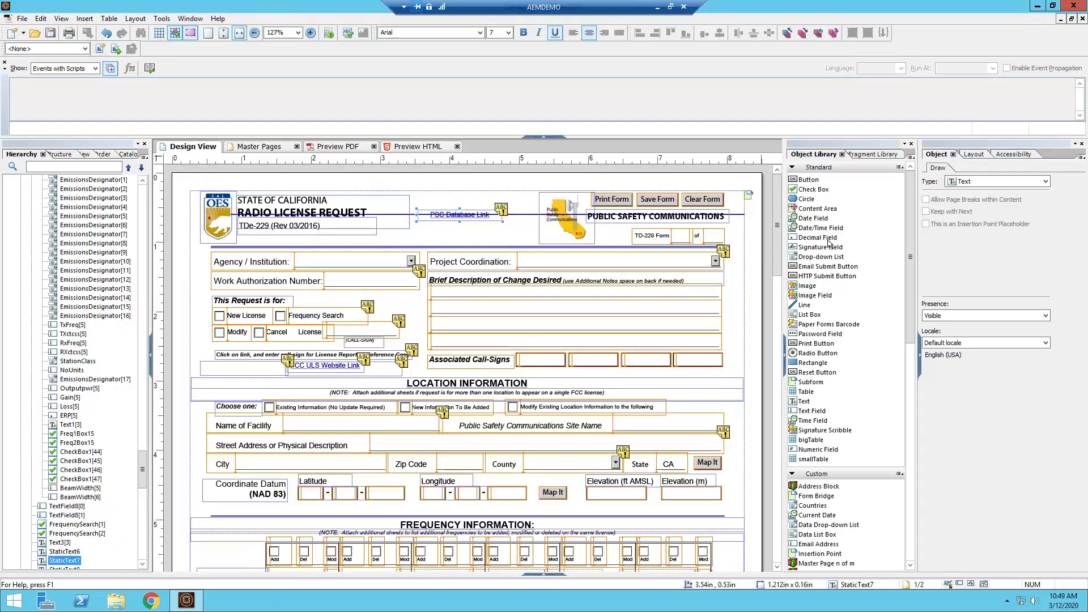
pyautogui.click(970, 156)
pyautogui.click(935, 157)
# - Change the content type of the TDe-229 form's Page1 subform to Flowed
pyautogui.moveTo(146, 479); pyautogui.dragTo(143, 204)
pyautogui.click(52, 221)
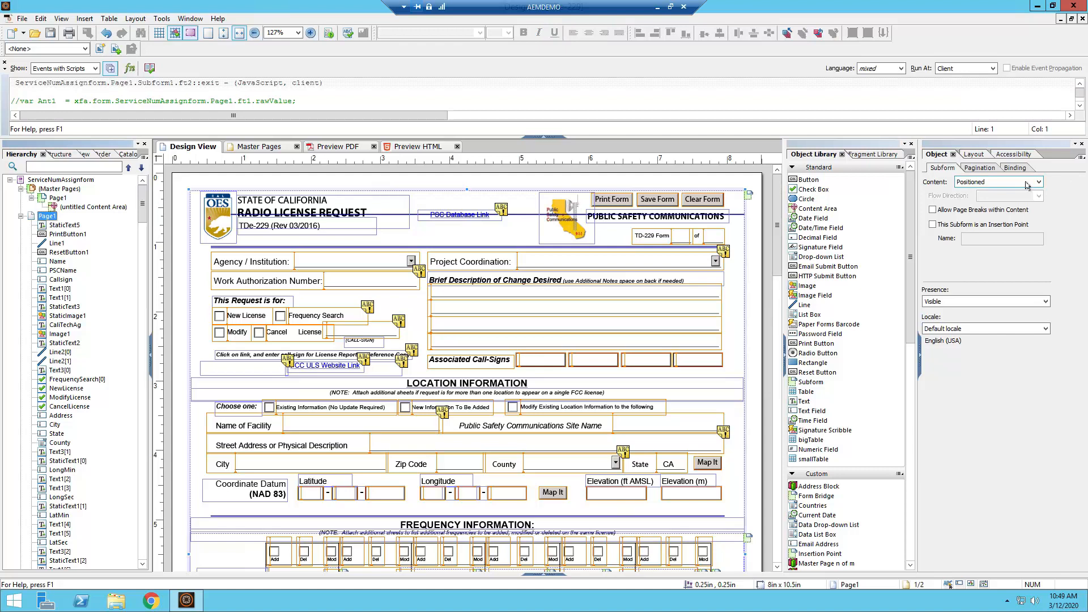
pyautogui.click(996, 182)
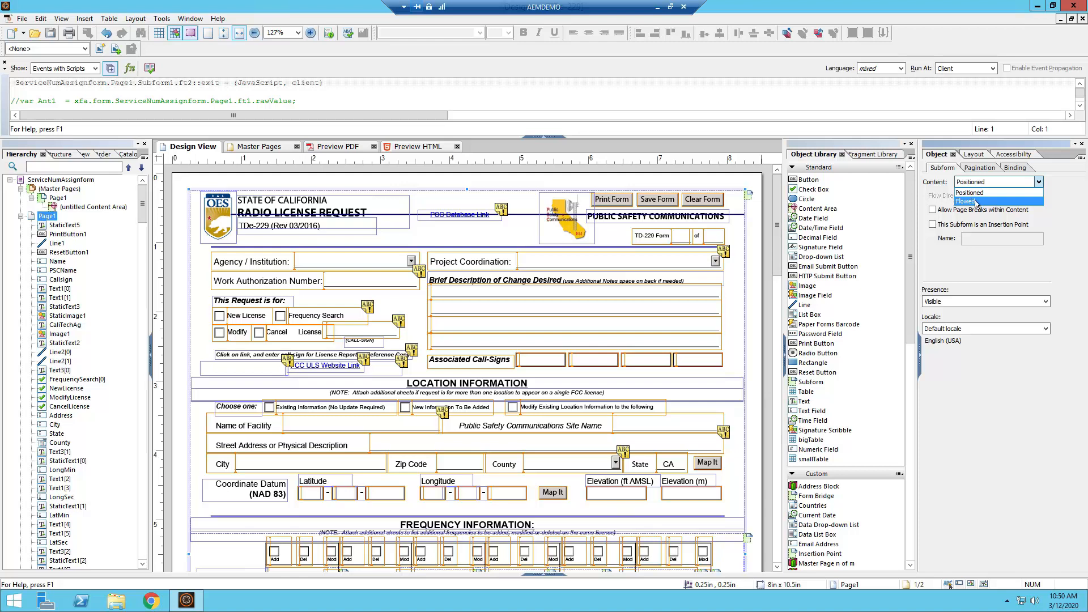
pyautogui.click(976, 201)
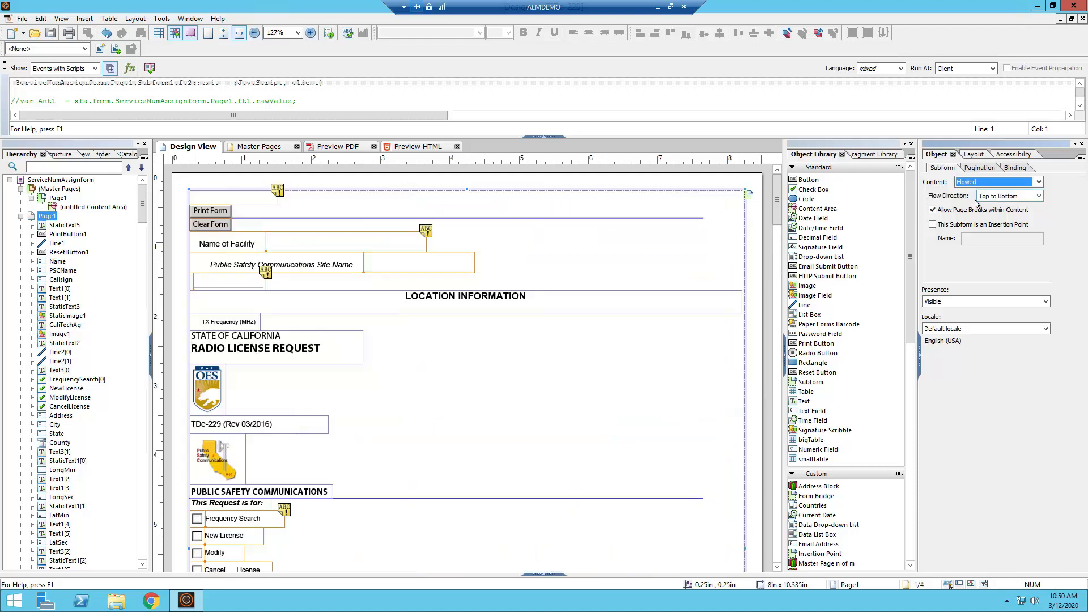
# - Compare the hierarchy order of Page1's first objects, StaticText5 through Line1, with where they flow on the page
pyautogui.click(210, 210)
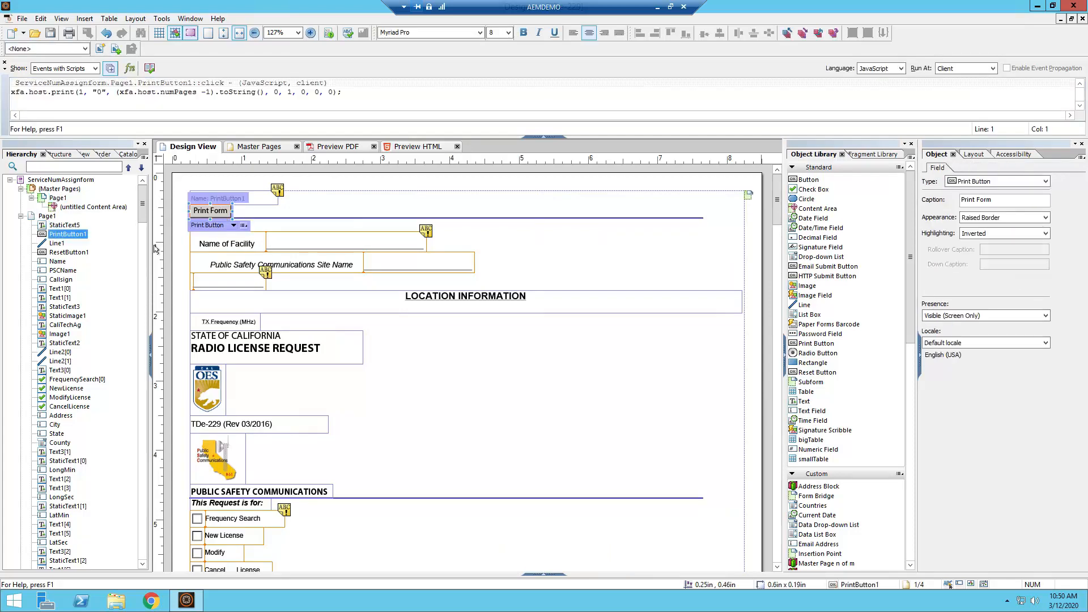
pyautogui.click(65, 225)
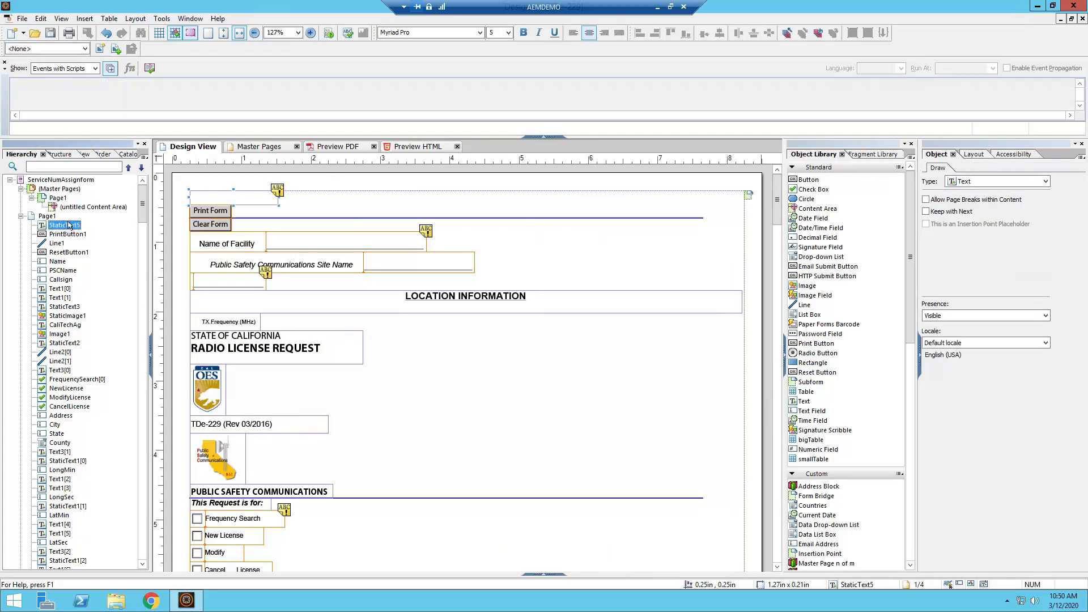
pyautogui.press('Down')
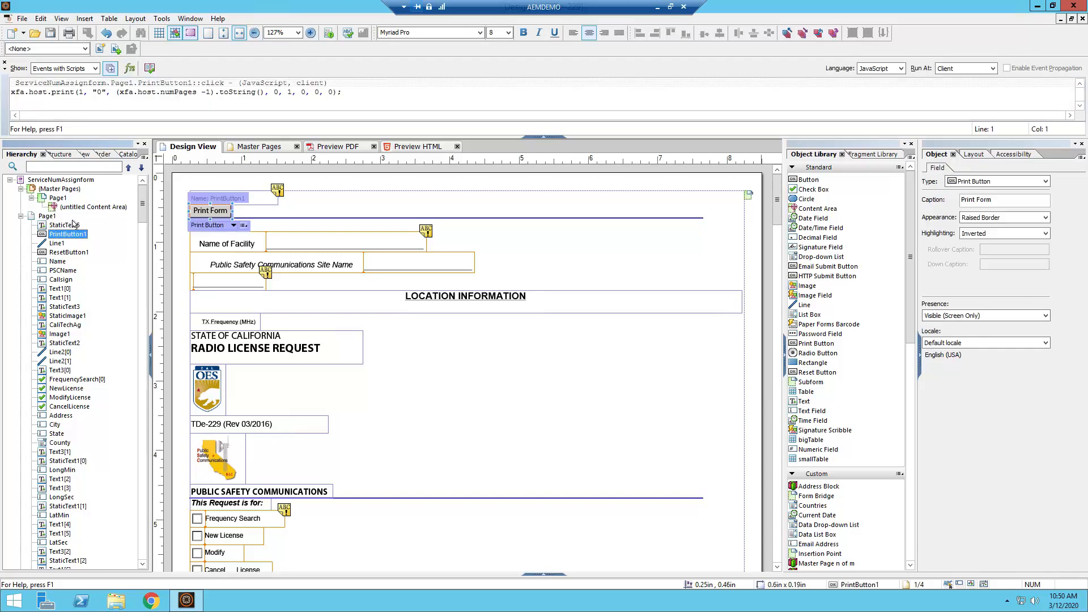
pyautogui.press('Down')
pyautogui.click(63, 270)
pyautogui.click(410, 218)
pyautogui.click(410, 215)
pyautogui.click(414, 217)
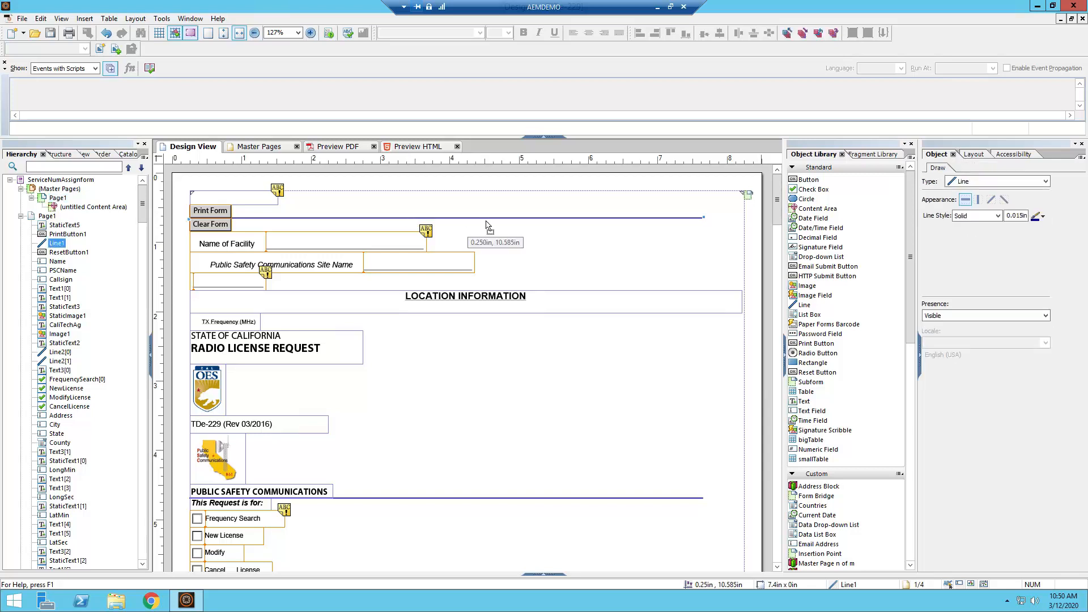
# - Try to move the Print Form and Clear Form buttons further down the flowed page
pyautogui.click(220, 210)
pyautogui.moveTo(223, 212); pyautogui.dragTo(215, 301)
pyautogui.click(214, 322)
pyautogui.moveTo(213, 226); pyautogui.dragTo(218, 300)
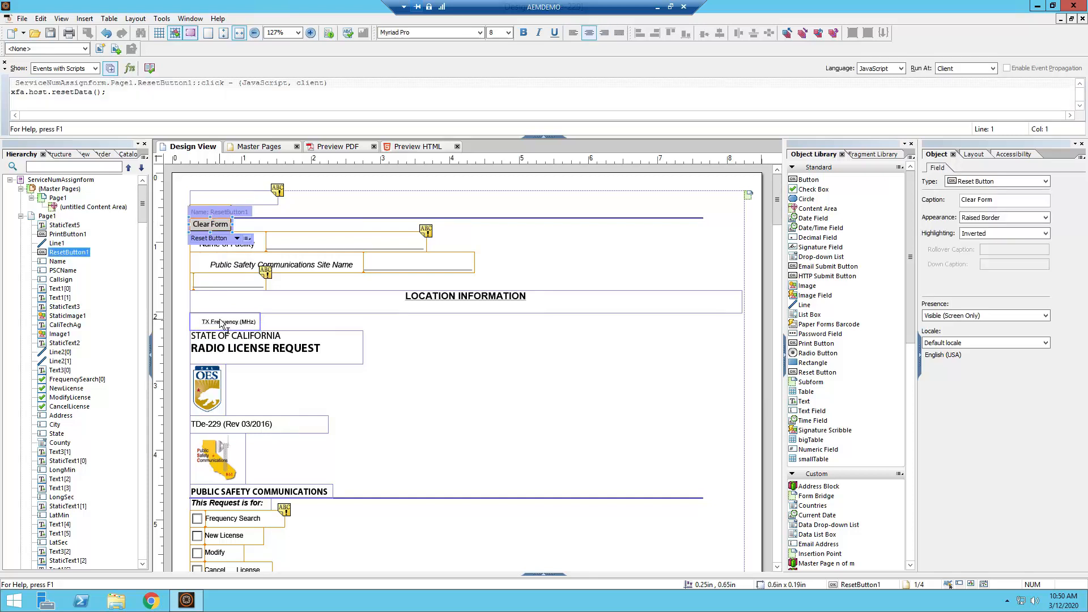
# - Move the Callsign field directly after Line1 in Page1's hierarchy
pyautogui.click(311, 296)
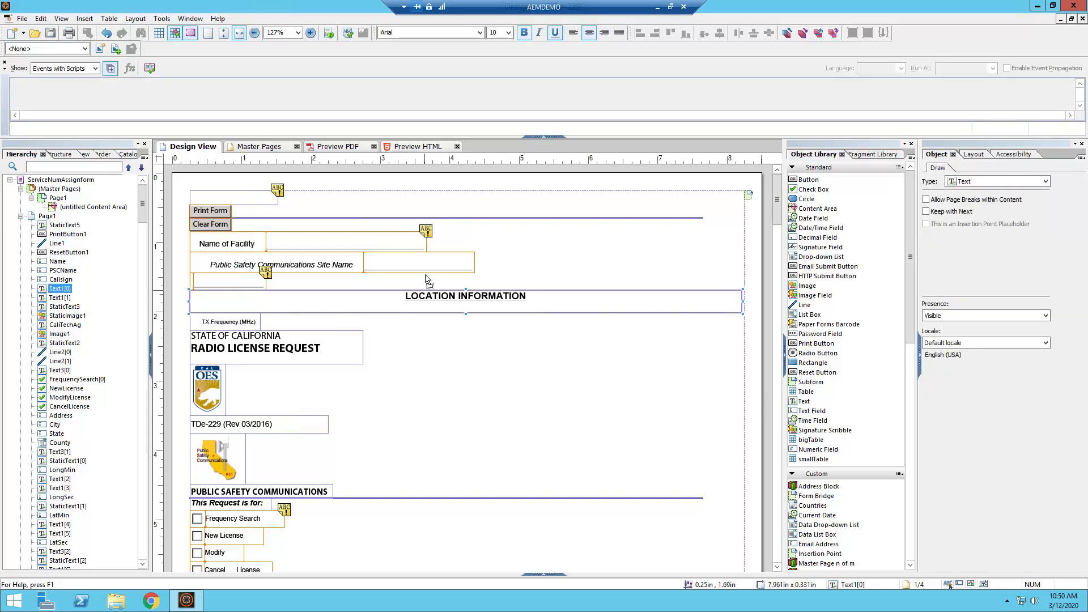
pyautogui.moveTo(72, 281); pyautogui.dragTo(57, 243)
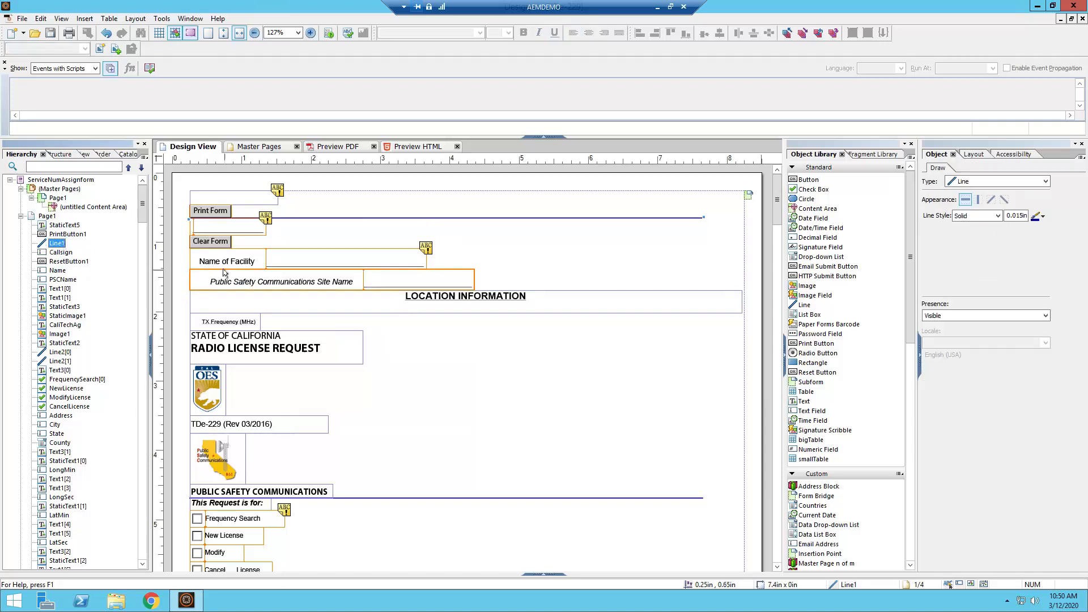
# - Try right alignment in the flowed container on the Print Form button, and restore its left alignment
pyautogui.click(210, 211)
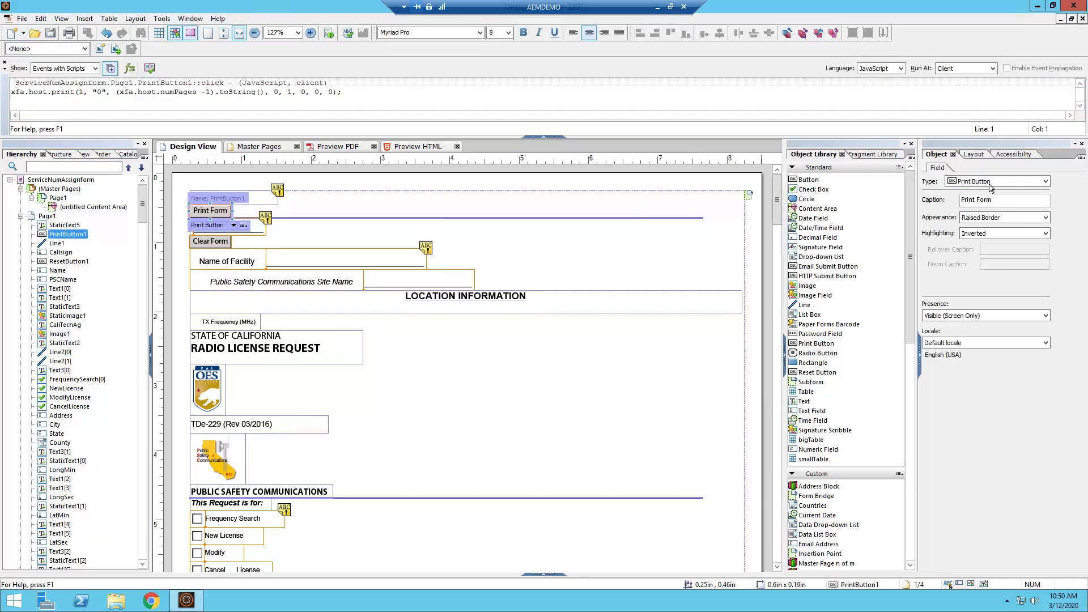
pyautogui.click(975, 156)
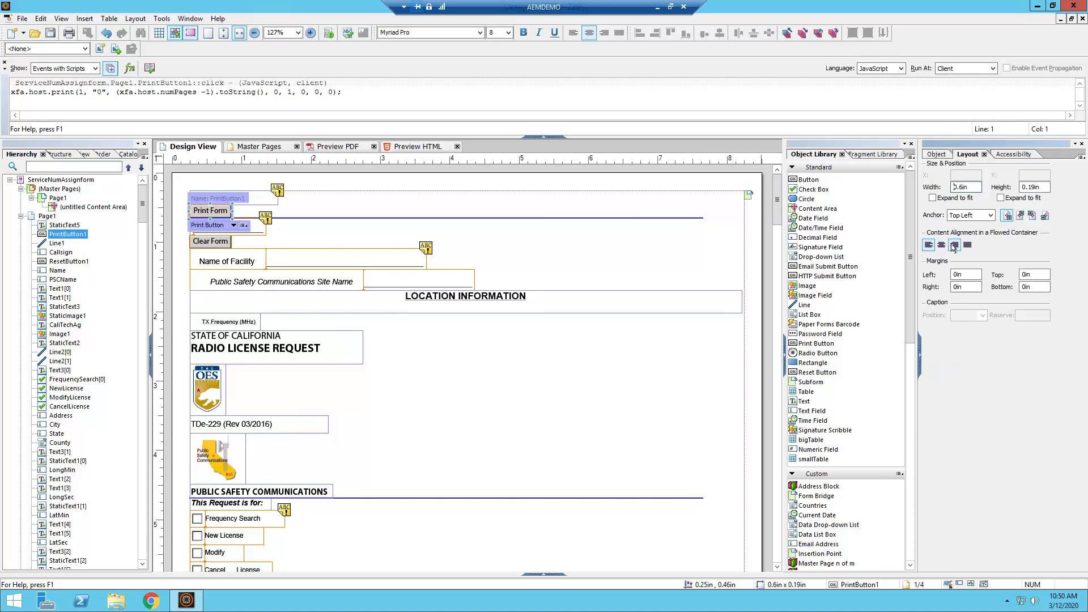
pyautogui.click(954, 248)
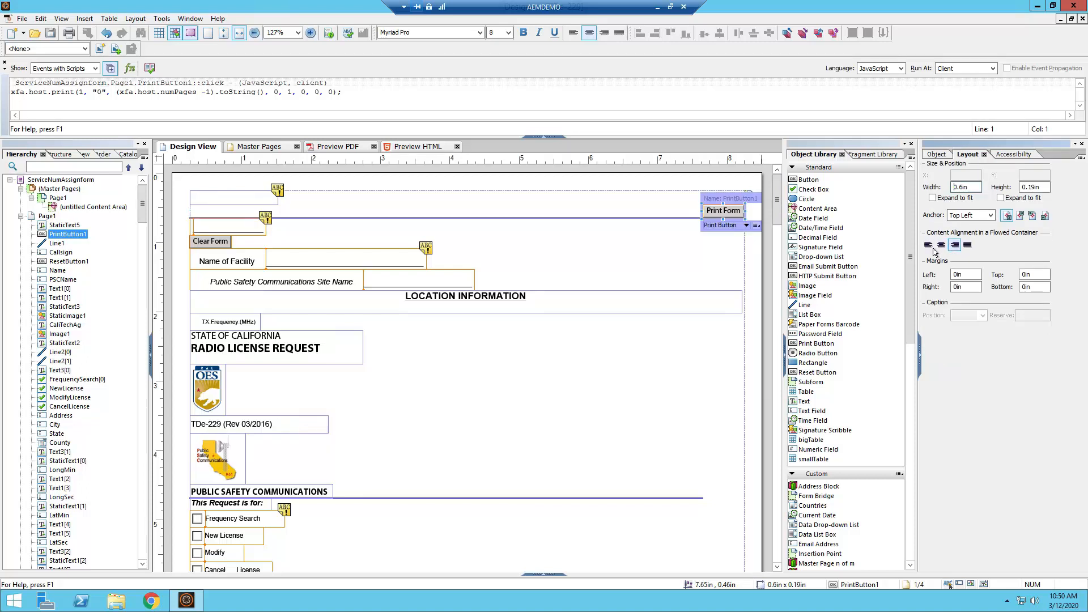
pyautogui.click(928, 244)
pyautogui.click(940, 154)
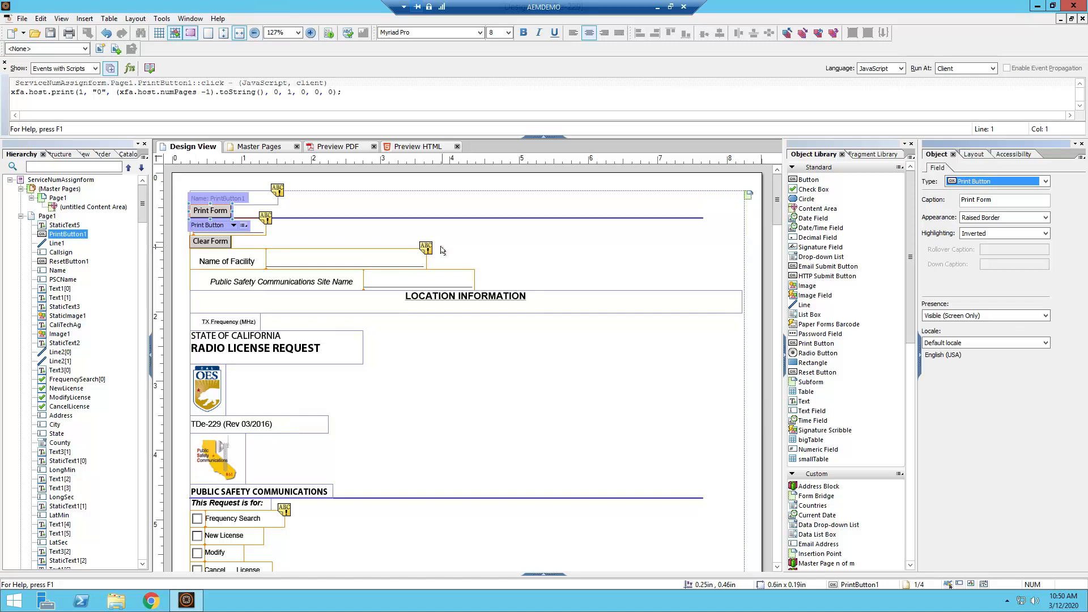
# - Switch from the TDe-229 form to the Deviation Report Form's design and check the logoSubform's content type
pyautogui.click(53, 225)
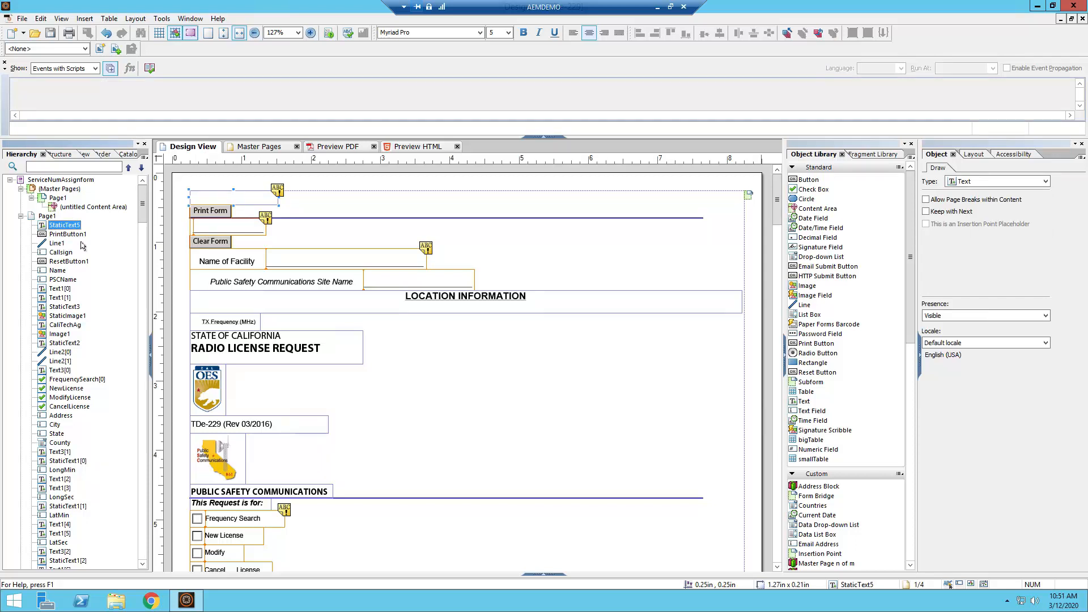
pyautogui.click(1061, 18)
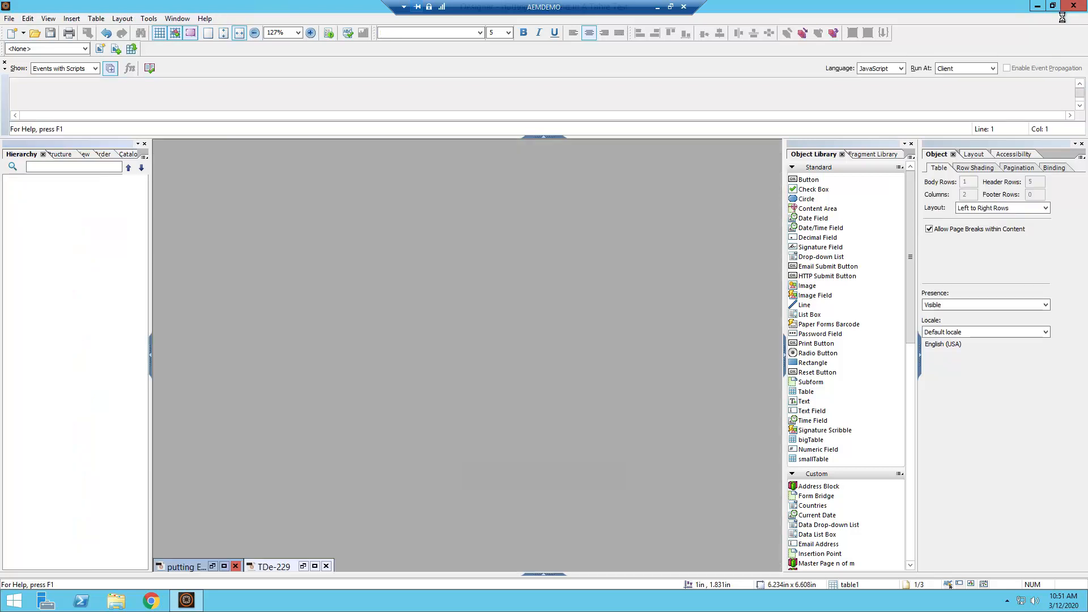
pyautogui.click(224, 566)
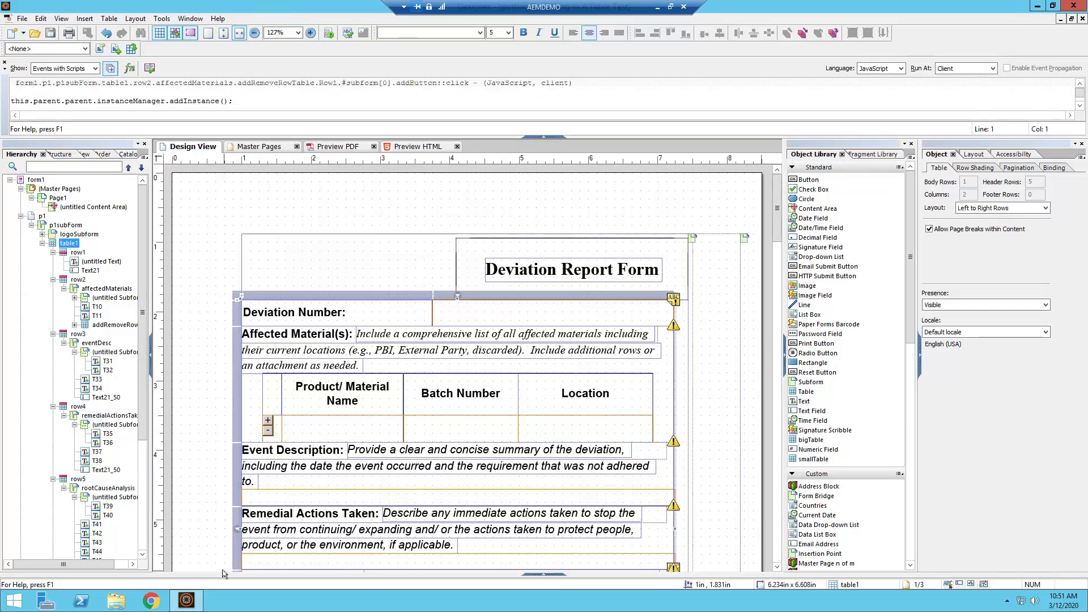
pyautogui.click(84, 234)
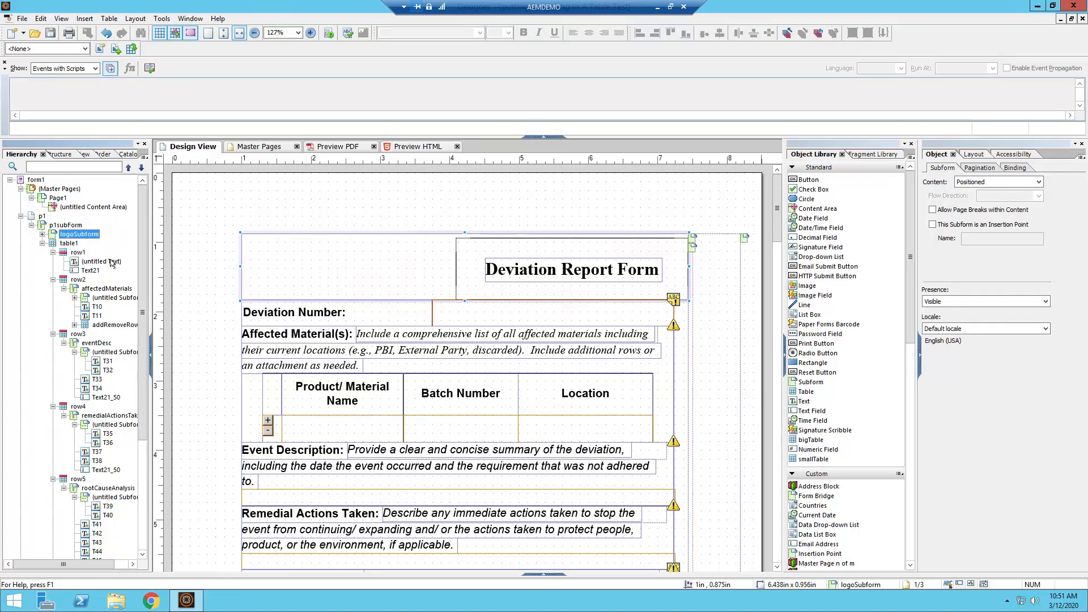
# - Check the object properties of row2 and the flow direction of its affectedMaterials subform
pyautogui.scroll(-1, 77, 249)
pyautogui.click(77, 244)
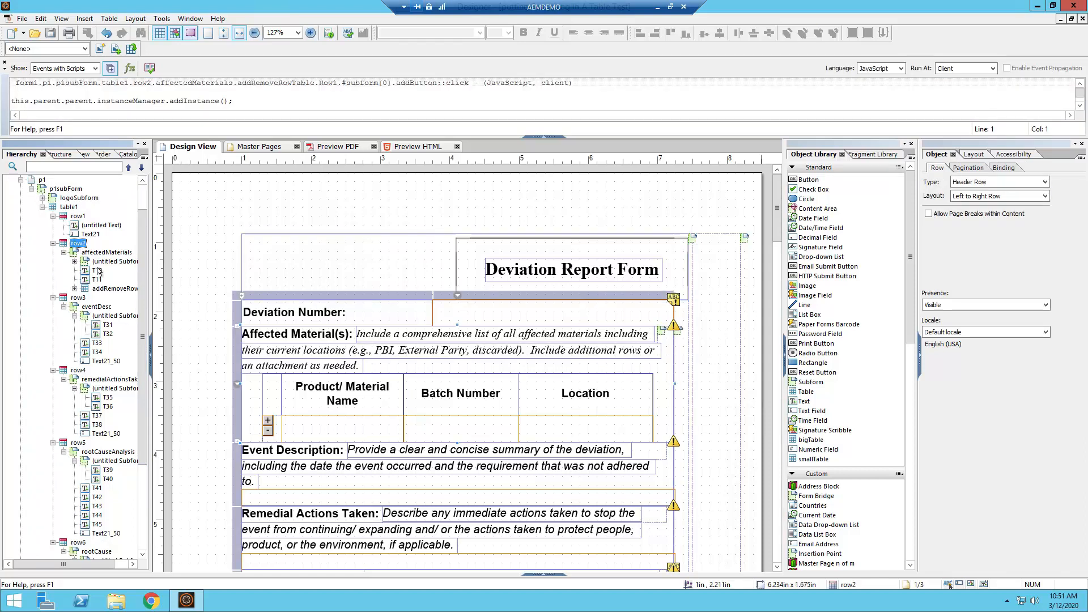
pyautogui.click(89, 255)
pyautogui.click(98, 262)
pyautogui.click(90, 254)
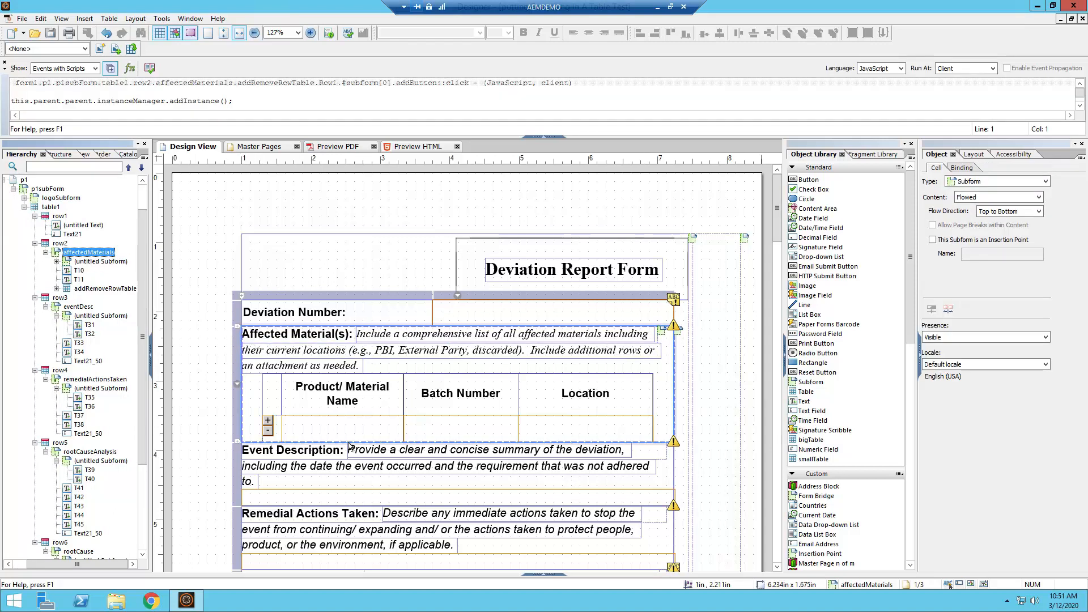
# - Examine the untitled subform holding T8 and T9, and compare its flow direction with that of affectedMaterials
pyautogui.click(106, 262)
pyautogui.click(56, 261)
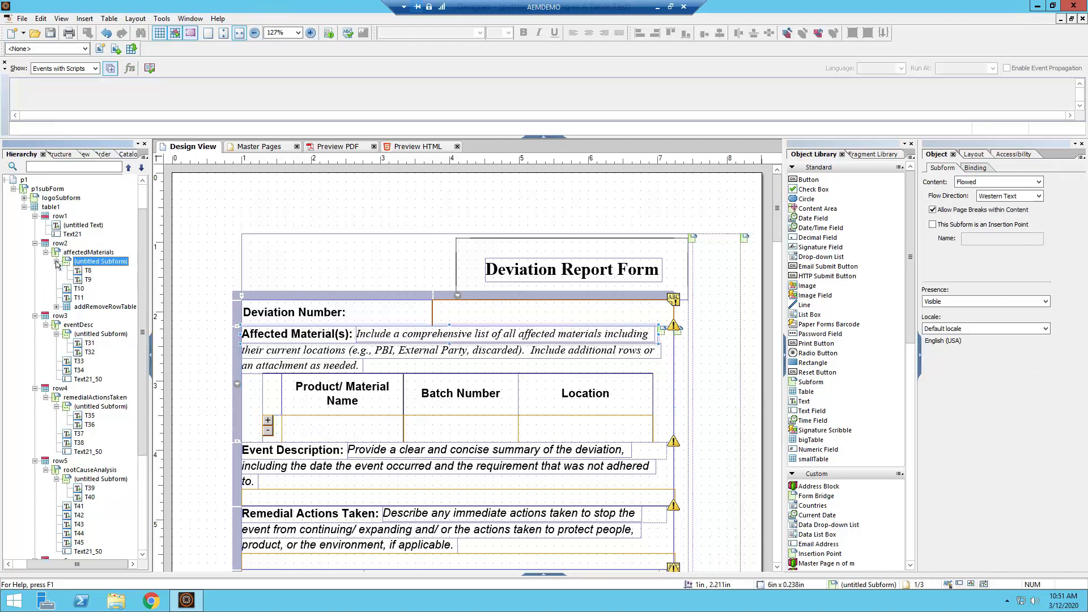
pyautogui.click(85, 271)
pyautogui.click(87, 279)
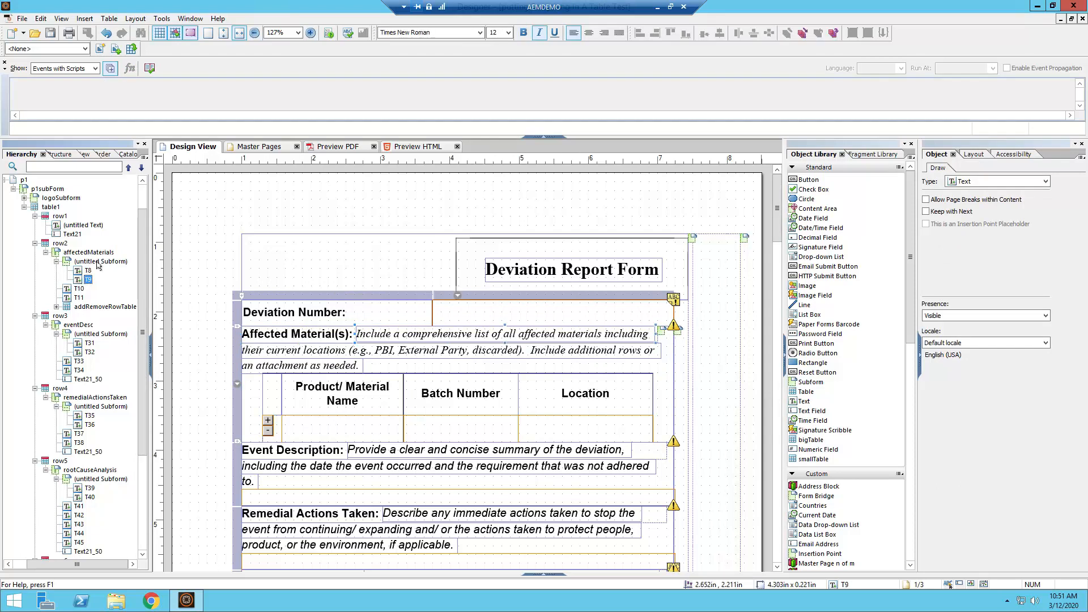
pyautogui.click(96, 260)
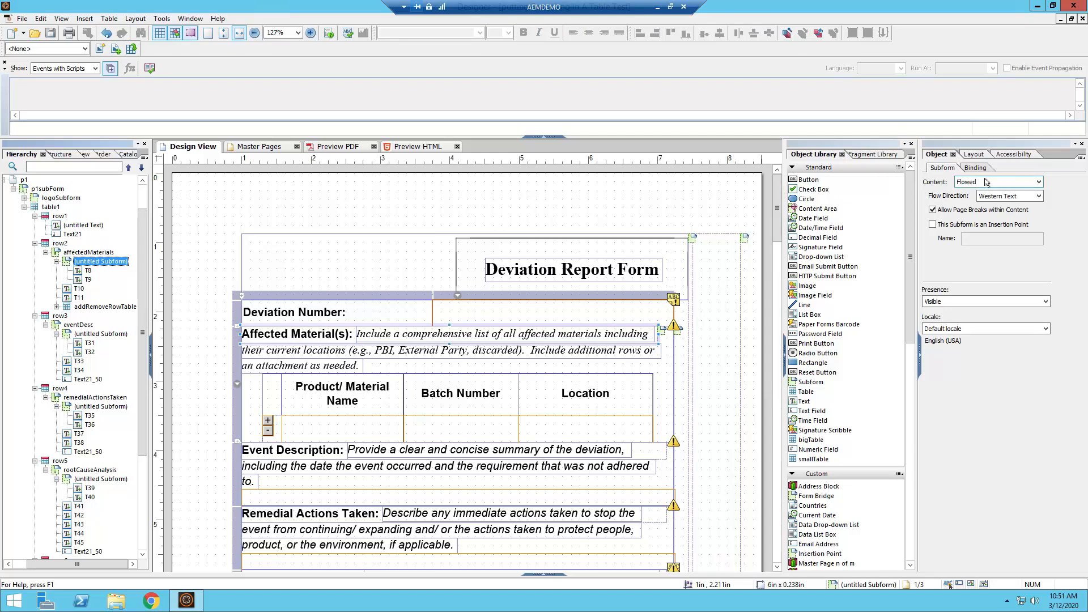
pyautogui.click(82, 253)
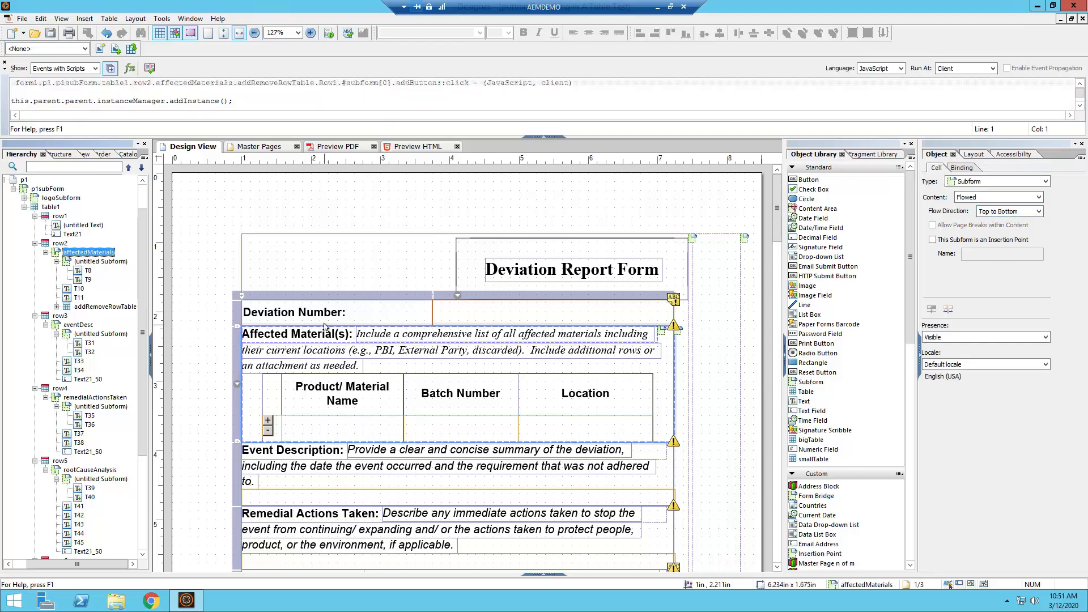
# - Collapse the untitled subform and step through affectedMaterials' child objects to trace their flow order on the page
pyautogui.click(57, 262)
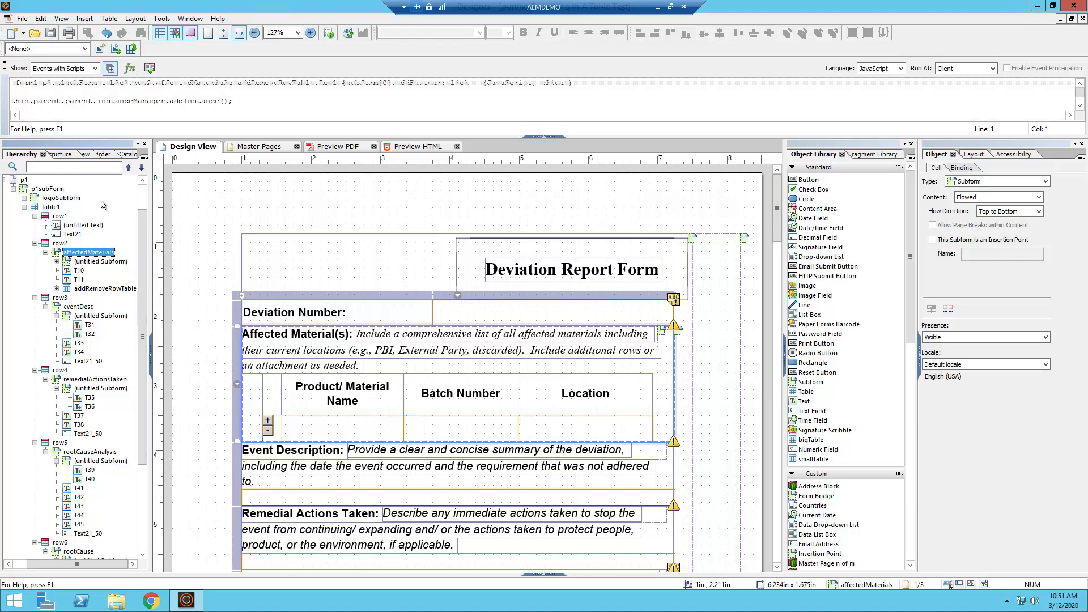
pyautogui.press('Down')
pyautogui.press('Down')
pyautogui.press('Down')
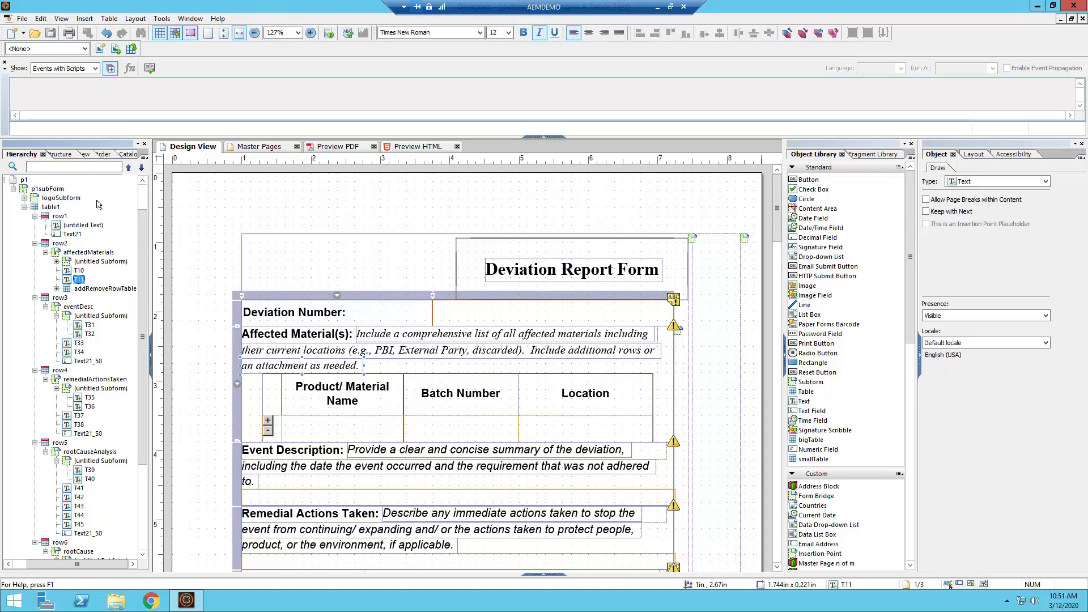
pyautogui.press('Down')
pyautogui.press('Up')
pyautogui.press('Up')
pyautogui.press('Up')
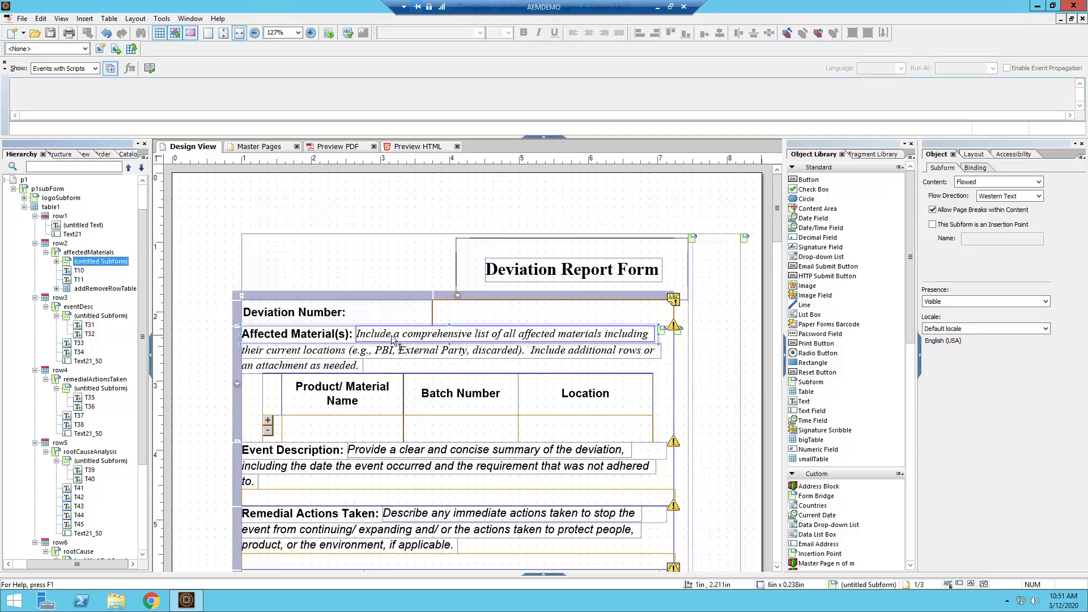
pyautogui.press('Down')
pyautogui.press('Down')
pyautogui.press('Down')
pyautogui.press('Up')
pyautogui.click(78, 263)
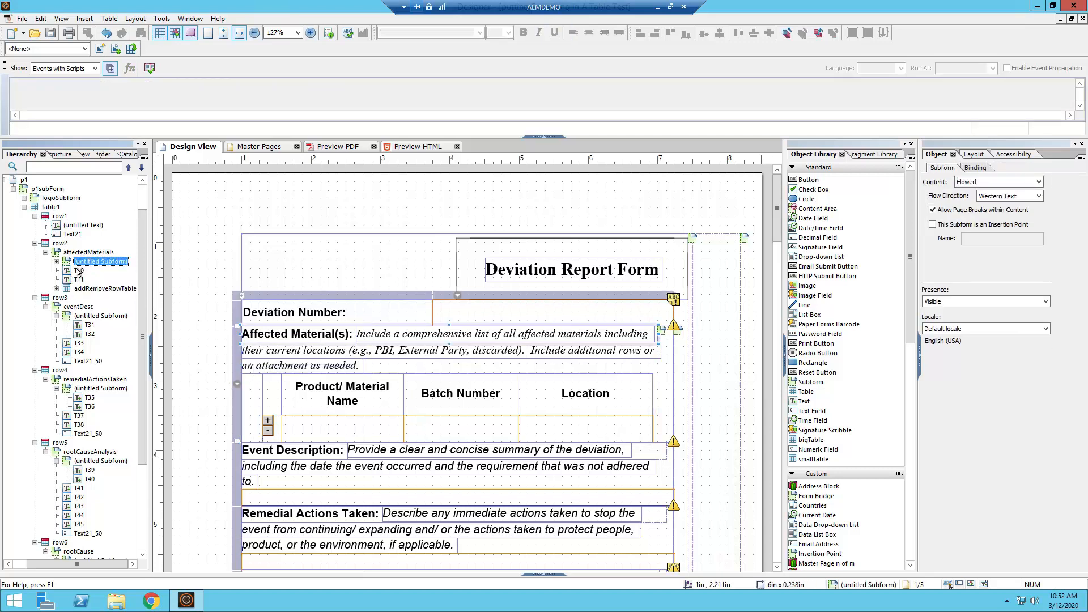
pyautogui.click(78, 271)
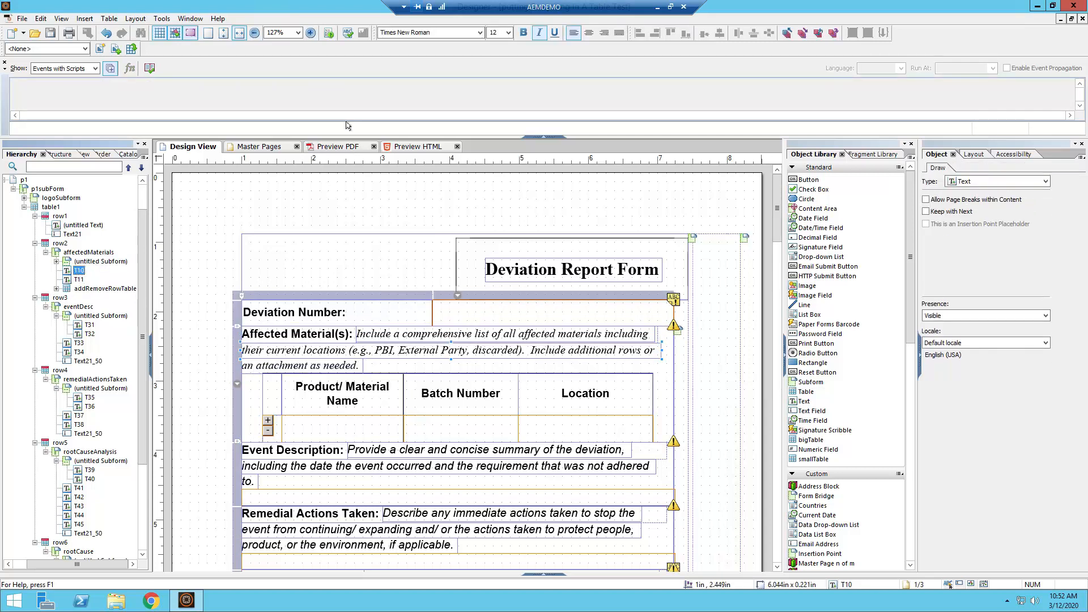